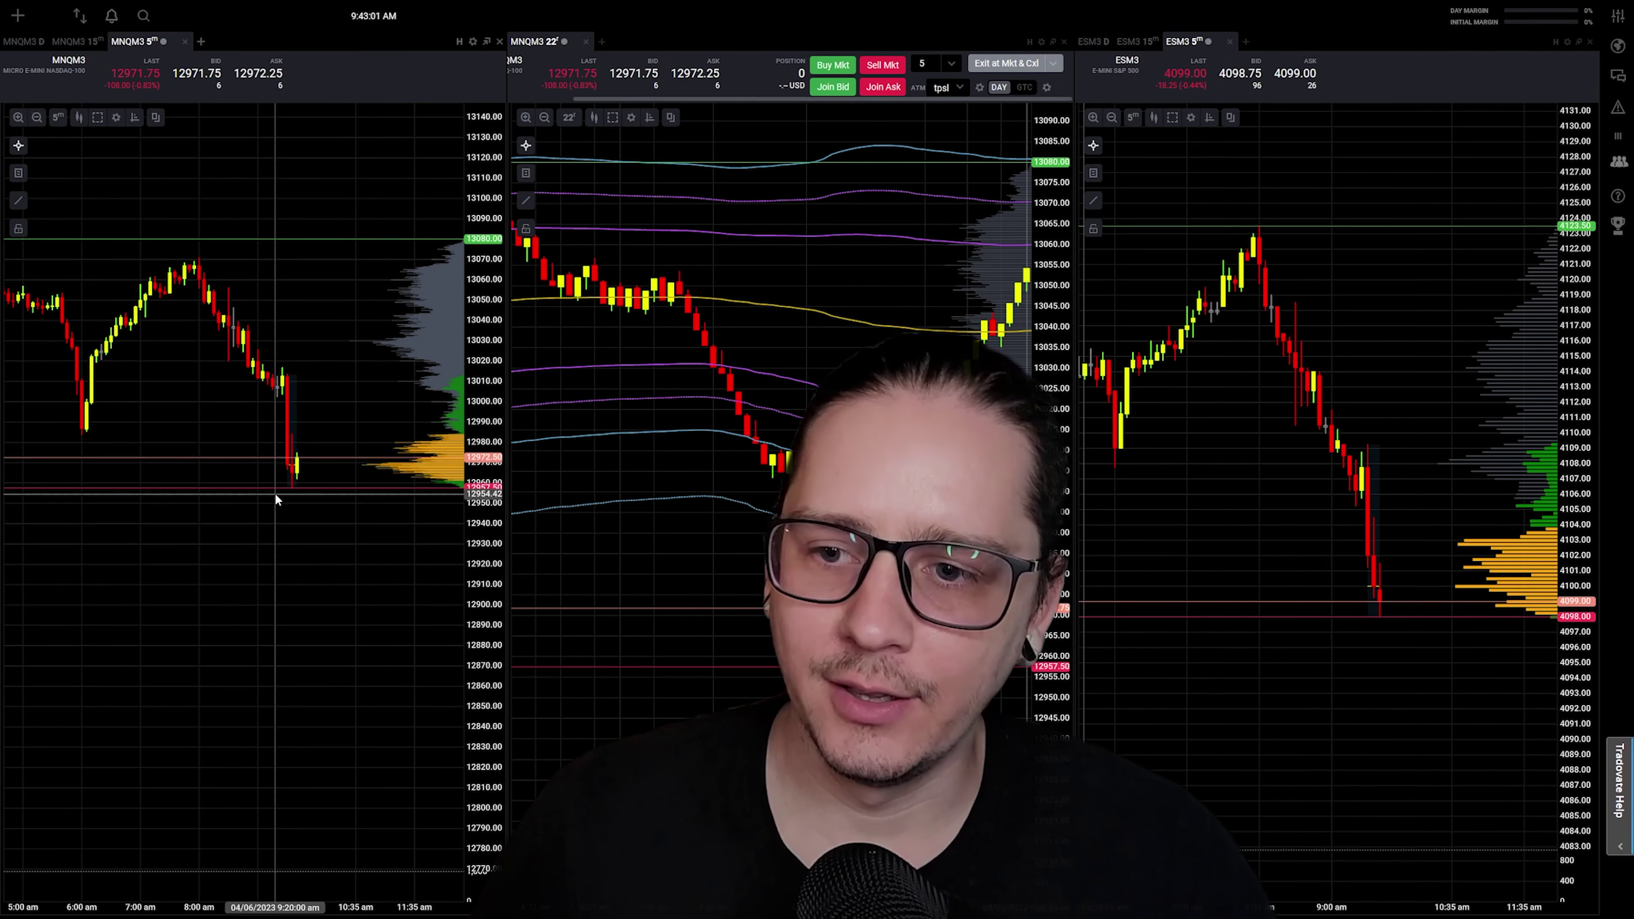
Zoom in on the left MNQM3 chart's time axis.
{"action": "scroll", "coordinate": [298, 438], "scroll_direction": "up", "scroll_amount": 3}
{"action": "scroll", "coordinate": [300, 457], "scroll_direction": "up", "scroll_amount": 2}
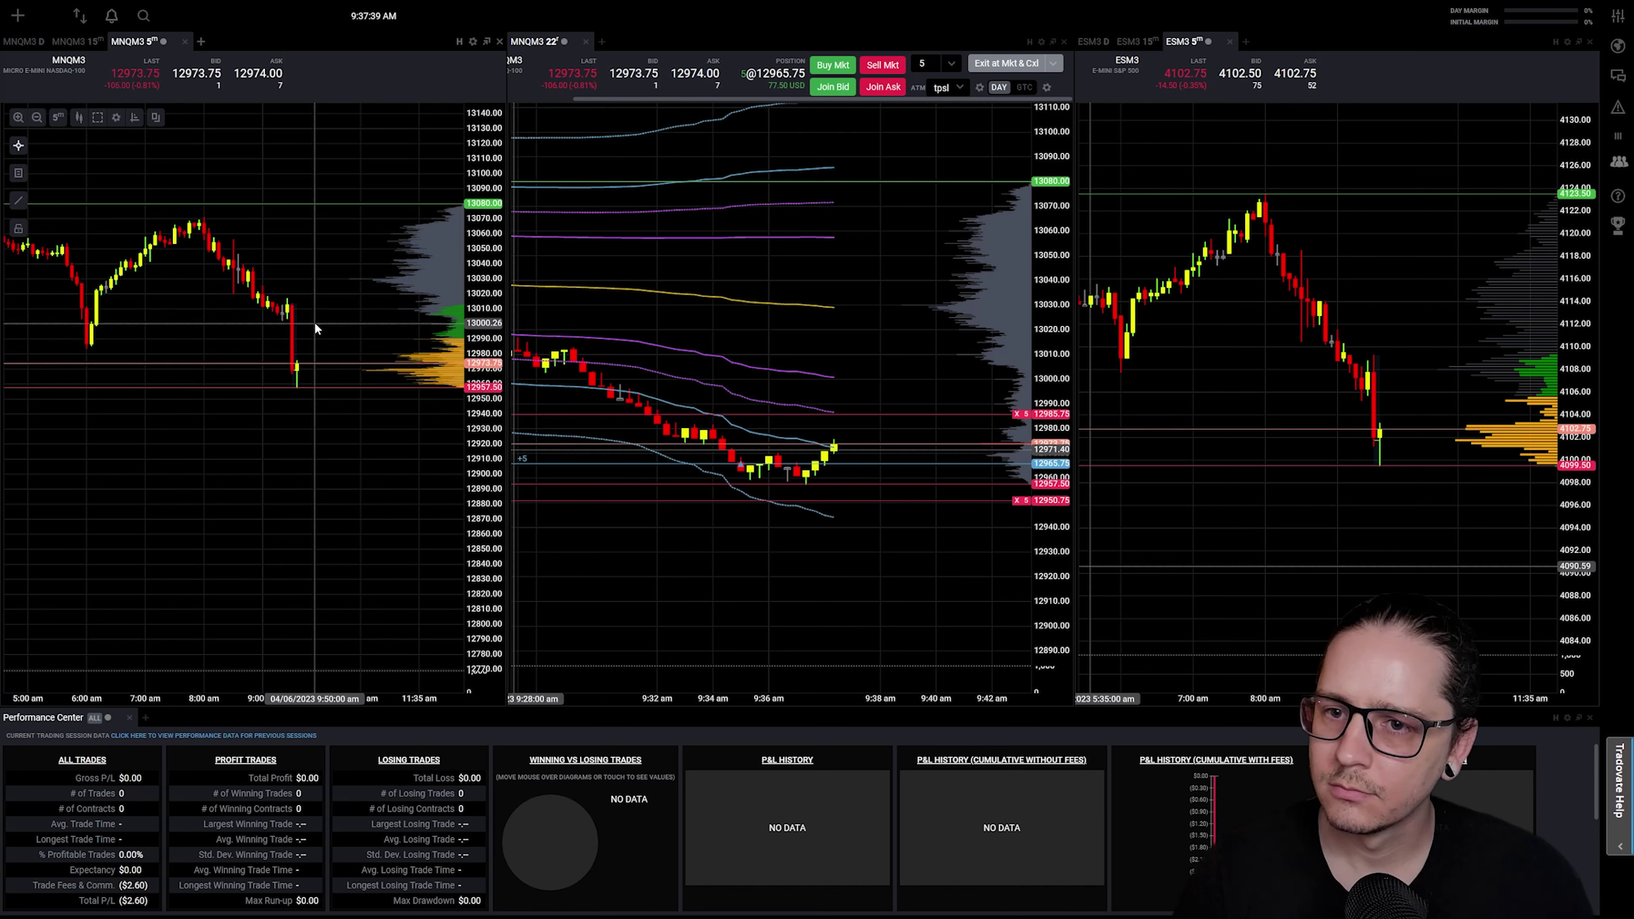
Raise the x5 take-profit to 13006.00 and trail the stop up to 12968.50.
{"action": "left_click_drag", "start_coordinate": [1066, 414], "coordinate": [1066, 381]}
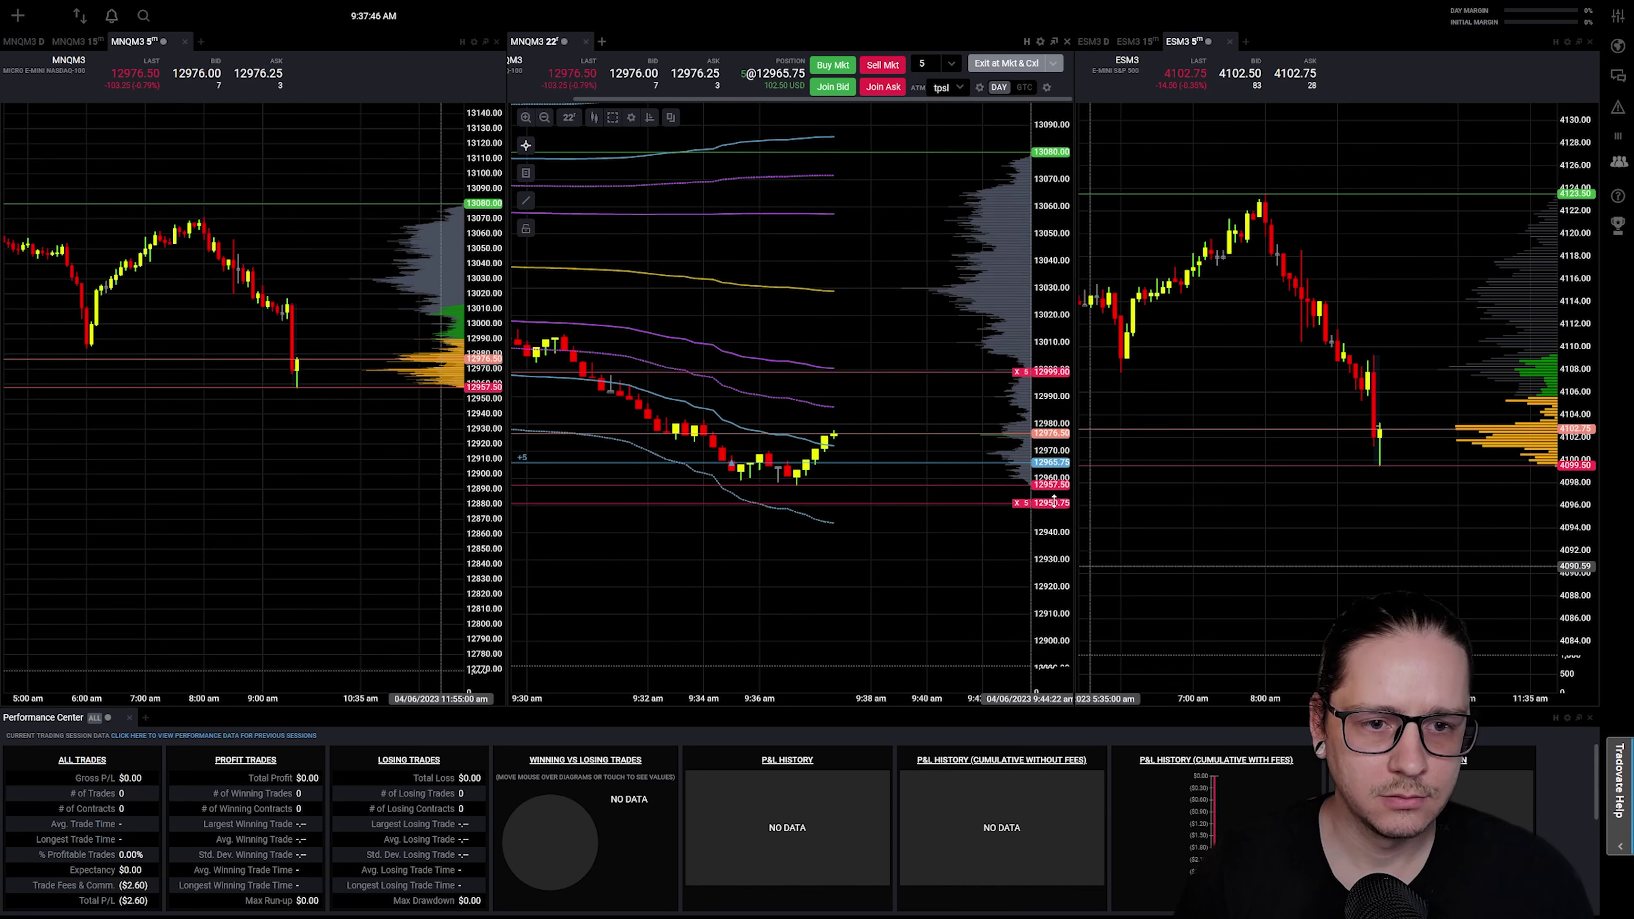
{"action": "left_click_drag", "start_coordinate": [1051, 503], "coordinate": [1059, 487]}
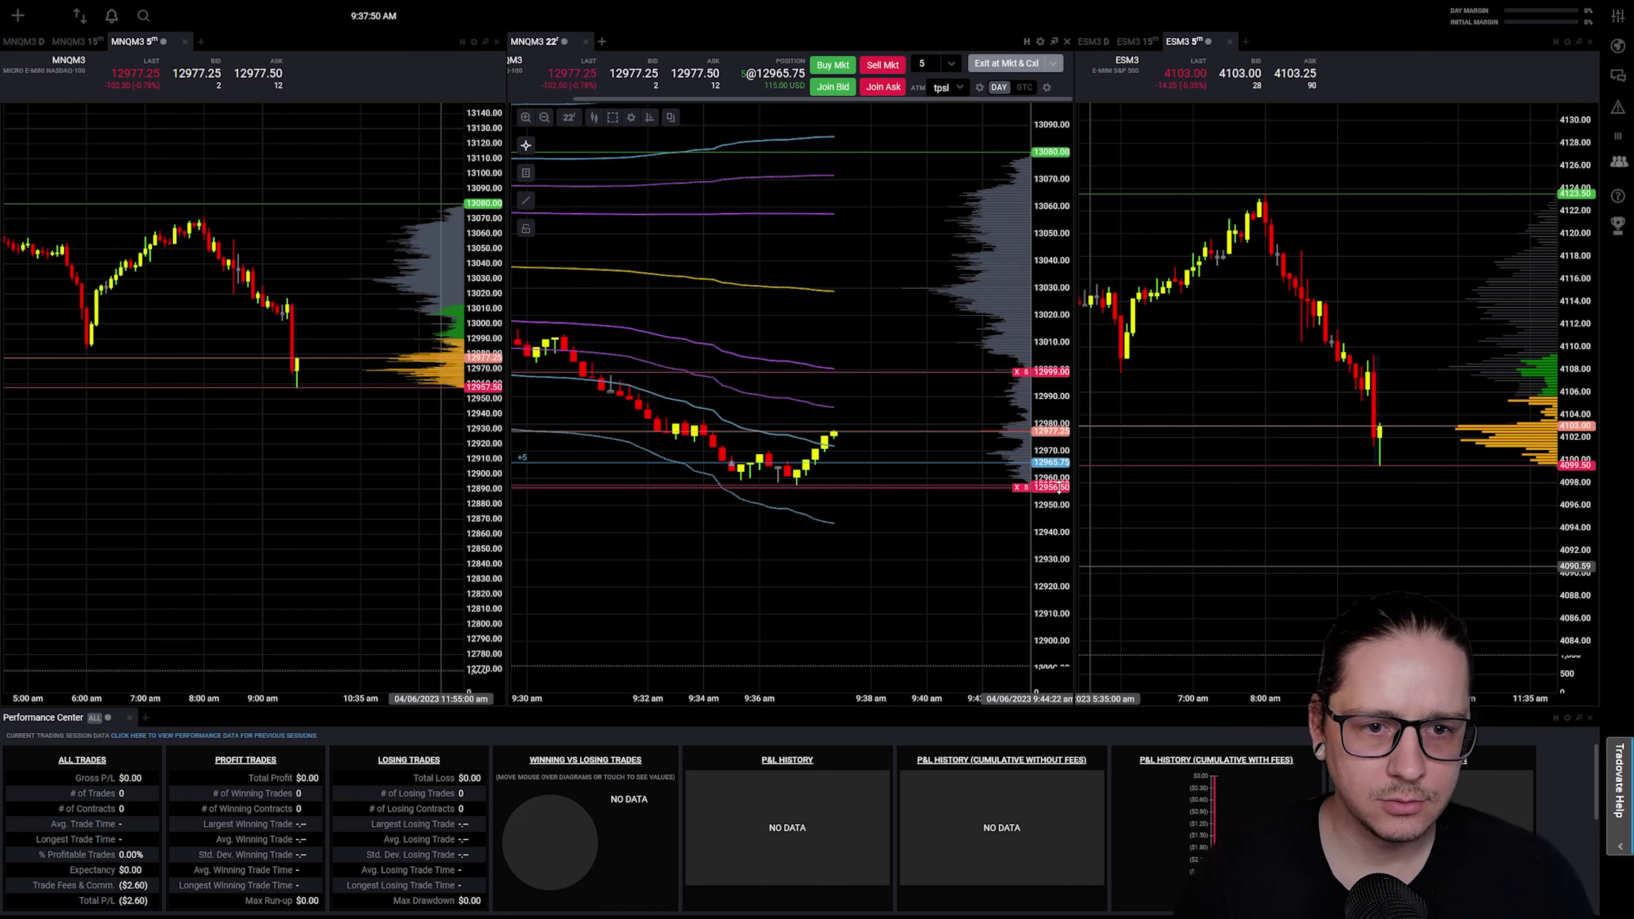
{"action": "left_click_drag", "start_coordinate": [1058, 487], "coordinate": [1062, 460]}
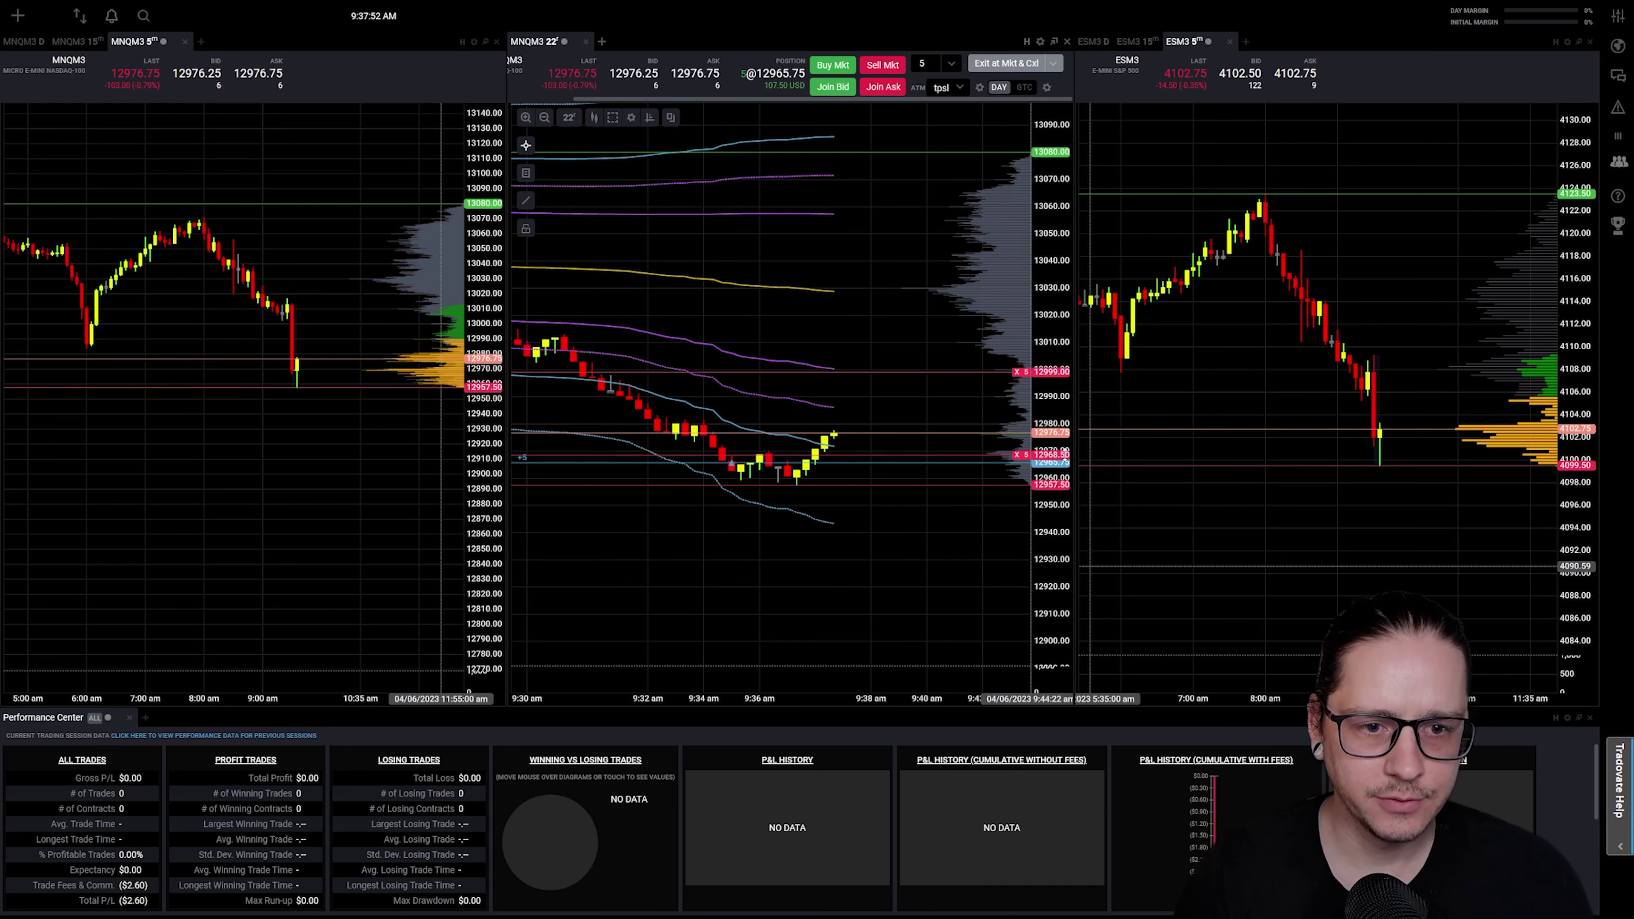
{"action": "left_click_drag", "start_coordinate": [1065, 453], "coordinate": [1065, 454]}
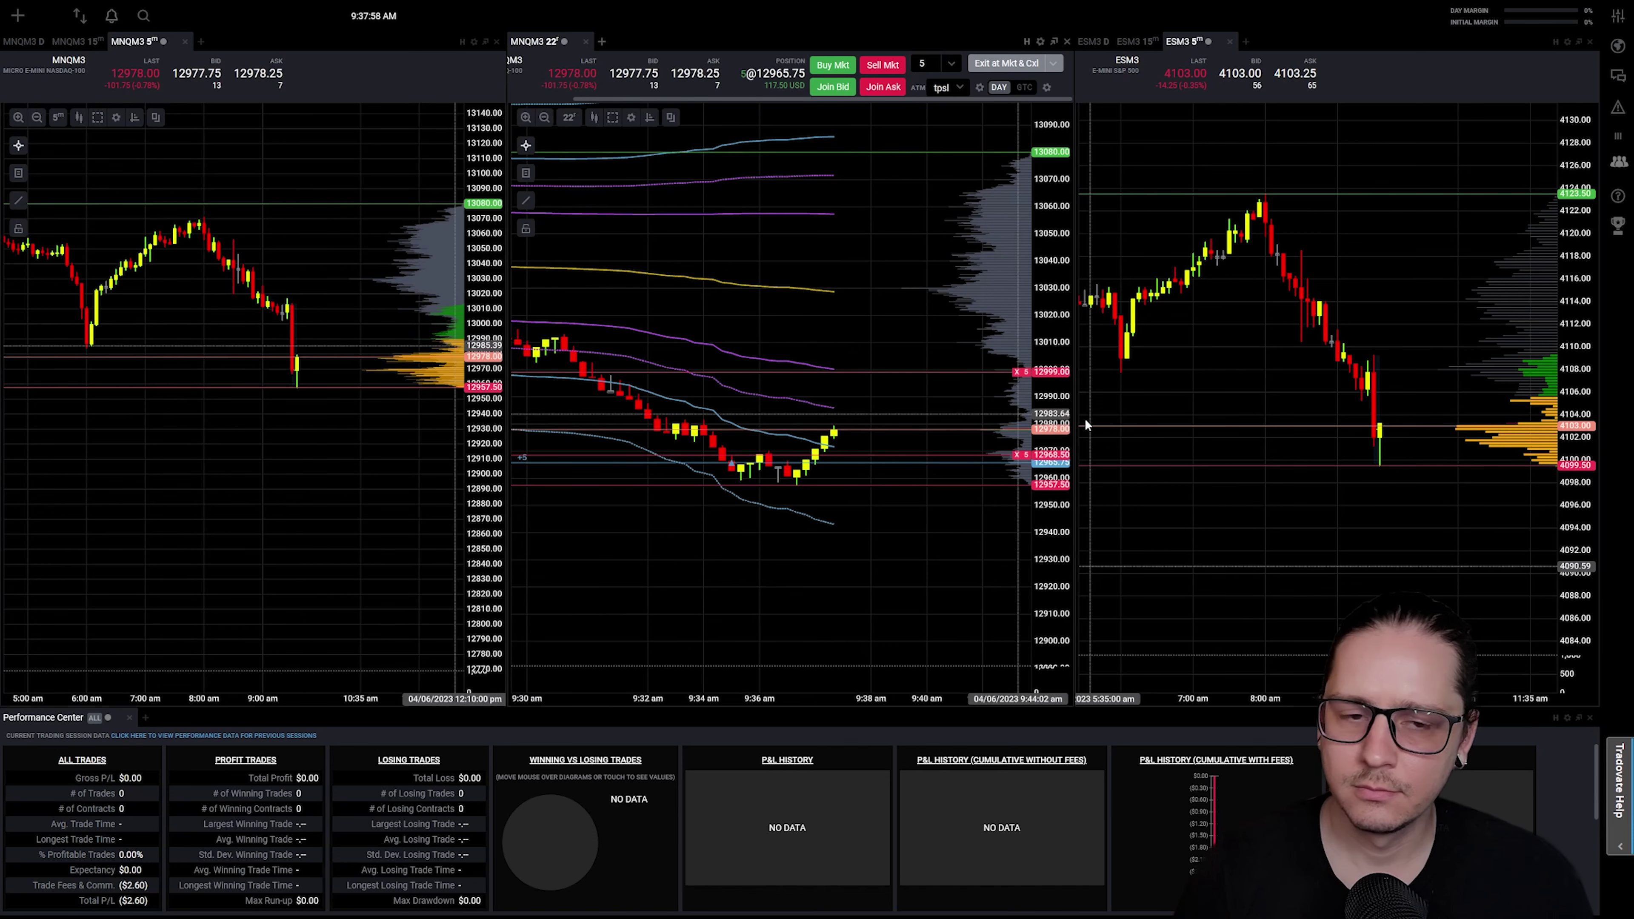
{"action": "left_click_drag", "start_coordinate": [1017, 371], "coordinate": [1022, 346]}
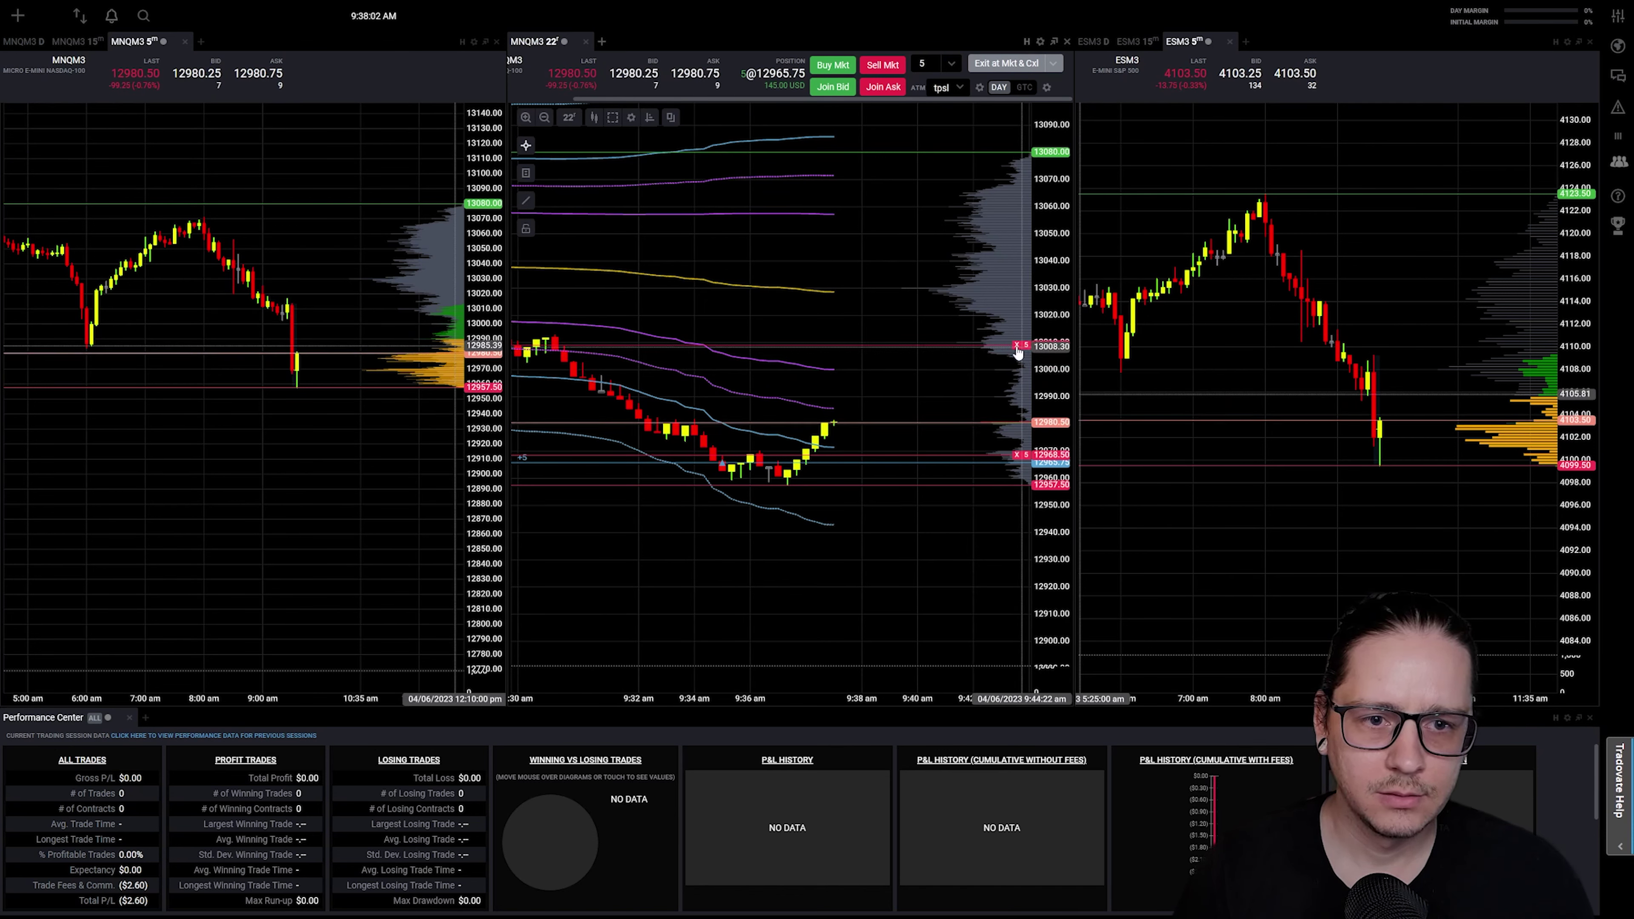
Cancel the take-profit, set quantity to 1, and sell one contract at market.
{"action": "left_click", "coordinate": [1017, 346]}
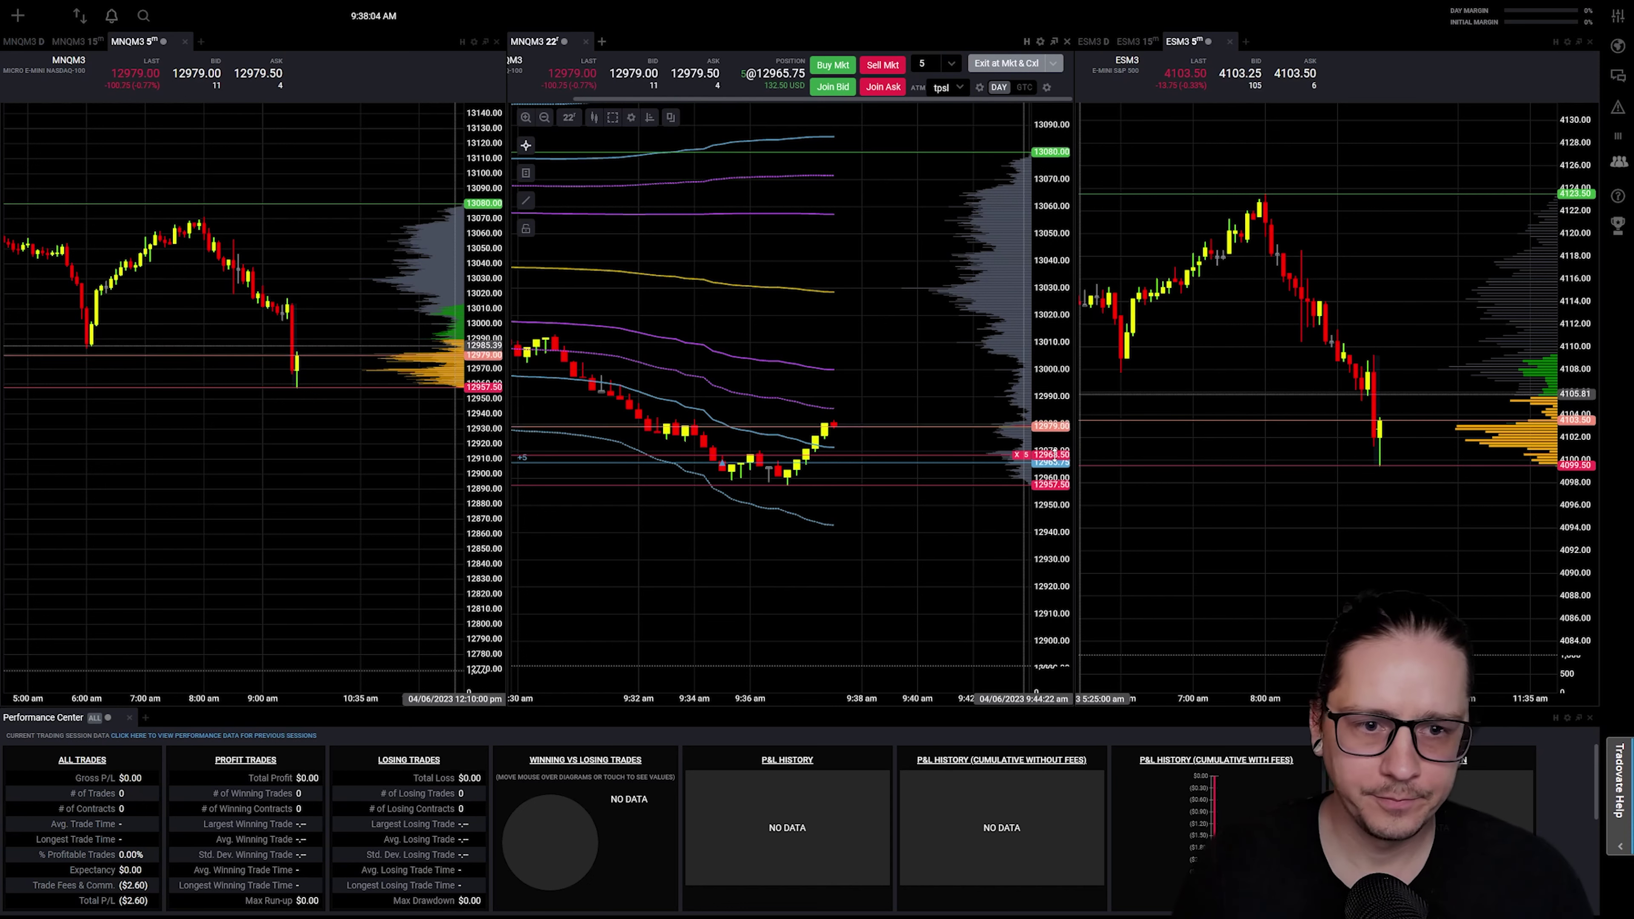
{"action": "left_click", "coordinate": [951, 64]}
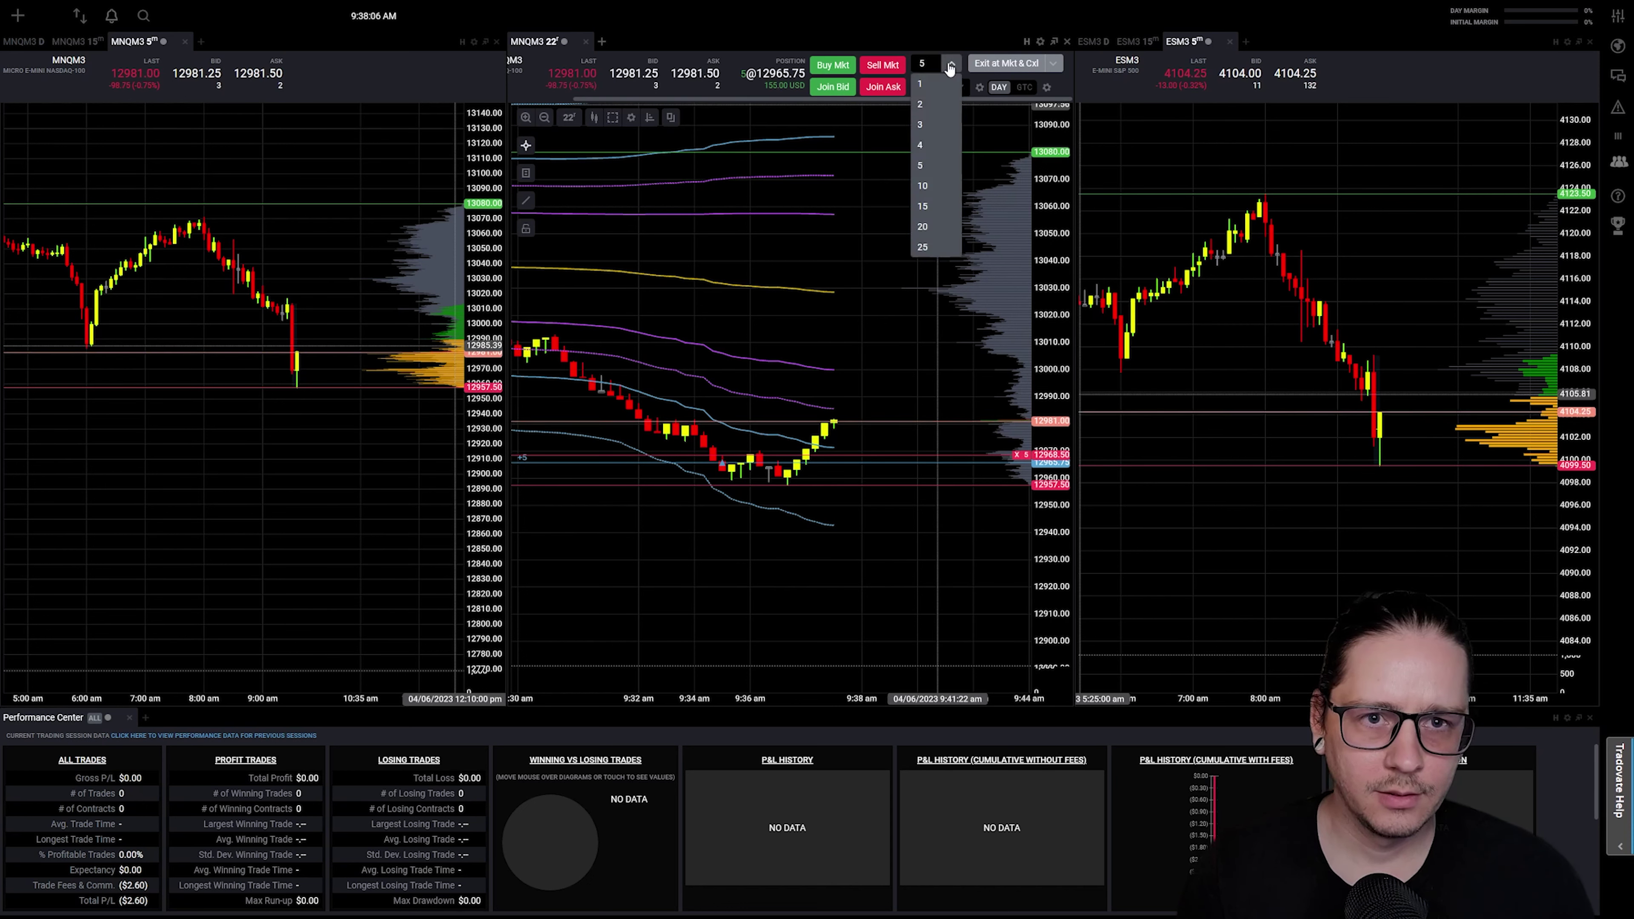
{"action": "left_click", "coordinate": [936, 83]}
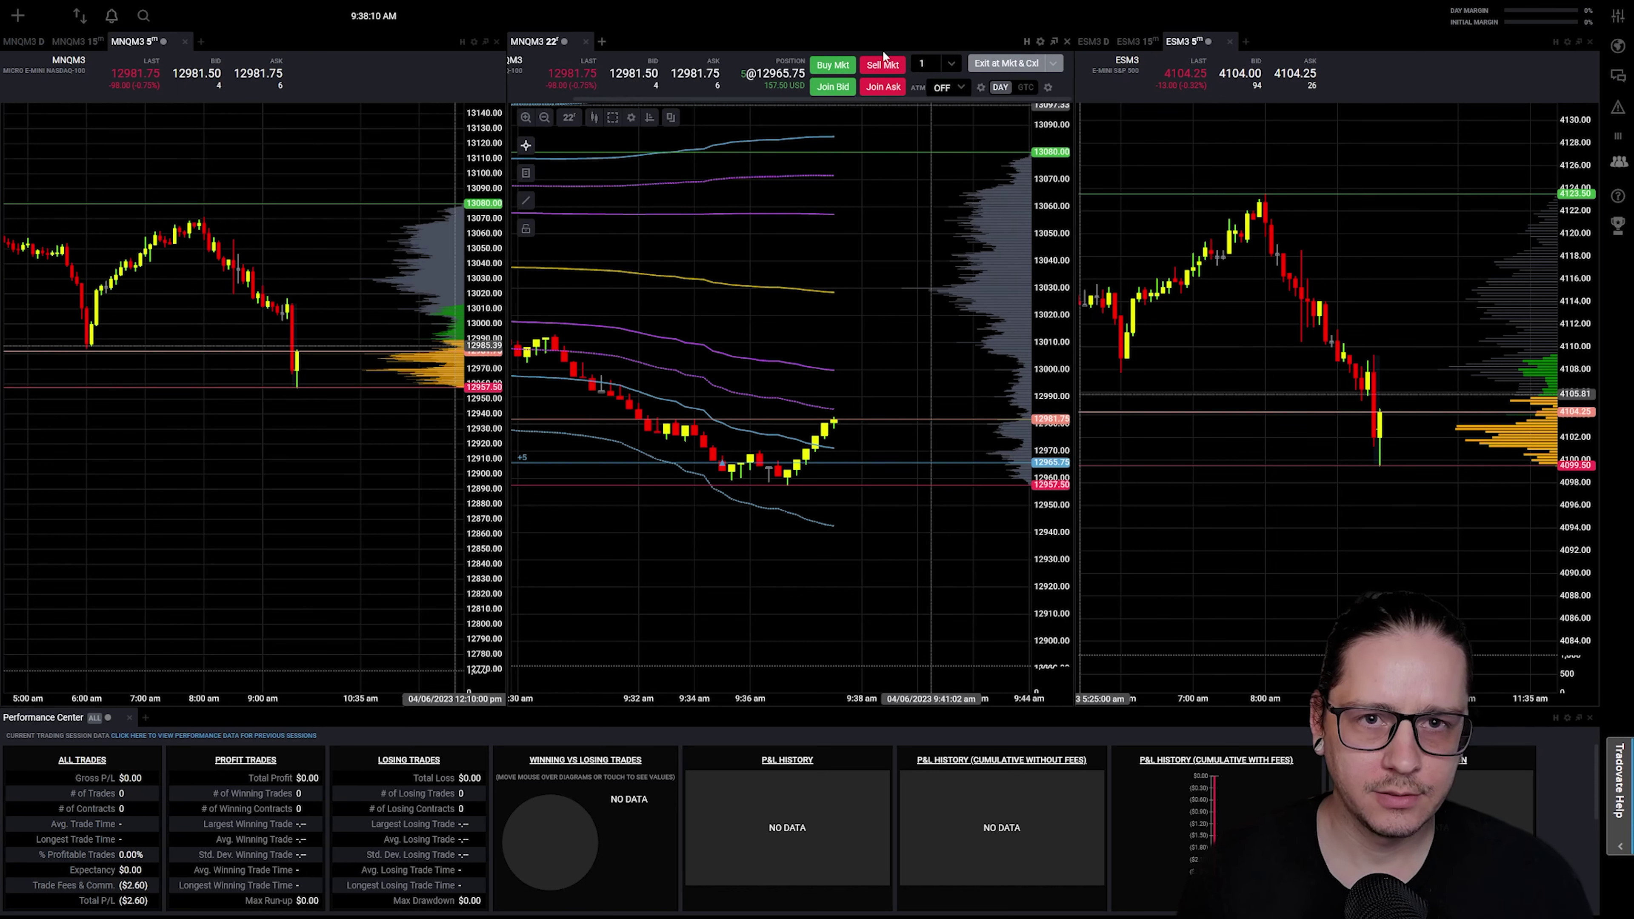
{"action": "left_click", "coordinate": [882, 64]}
{"action": "left_click", "coordinate": [882, 64]}
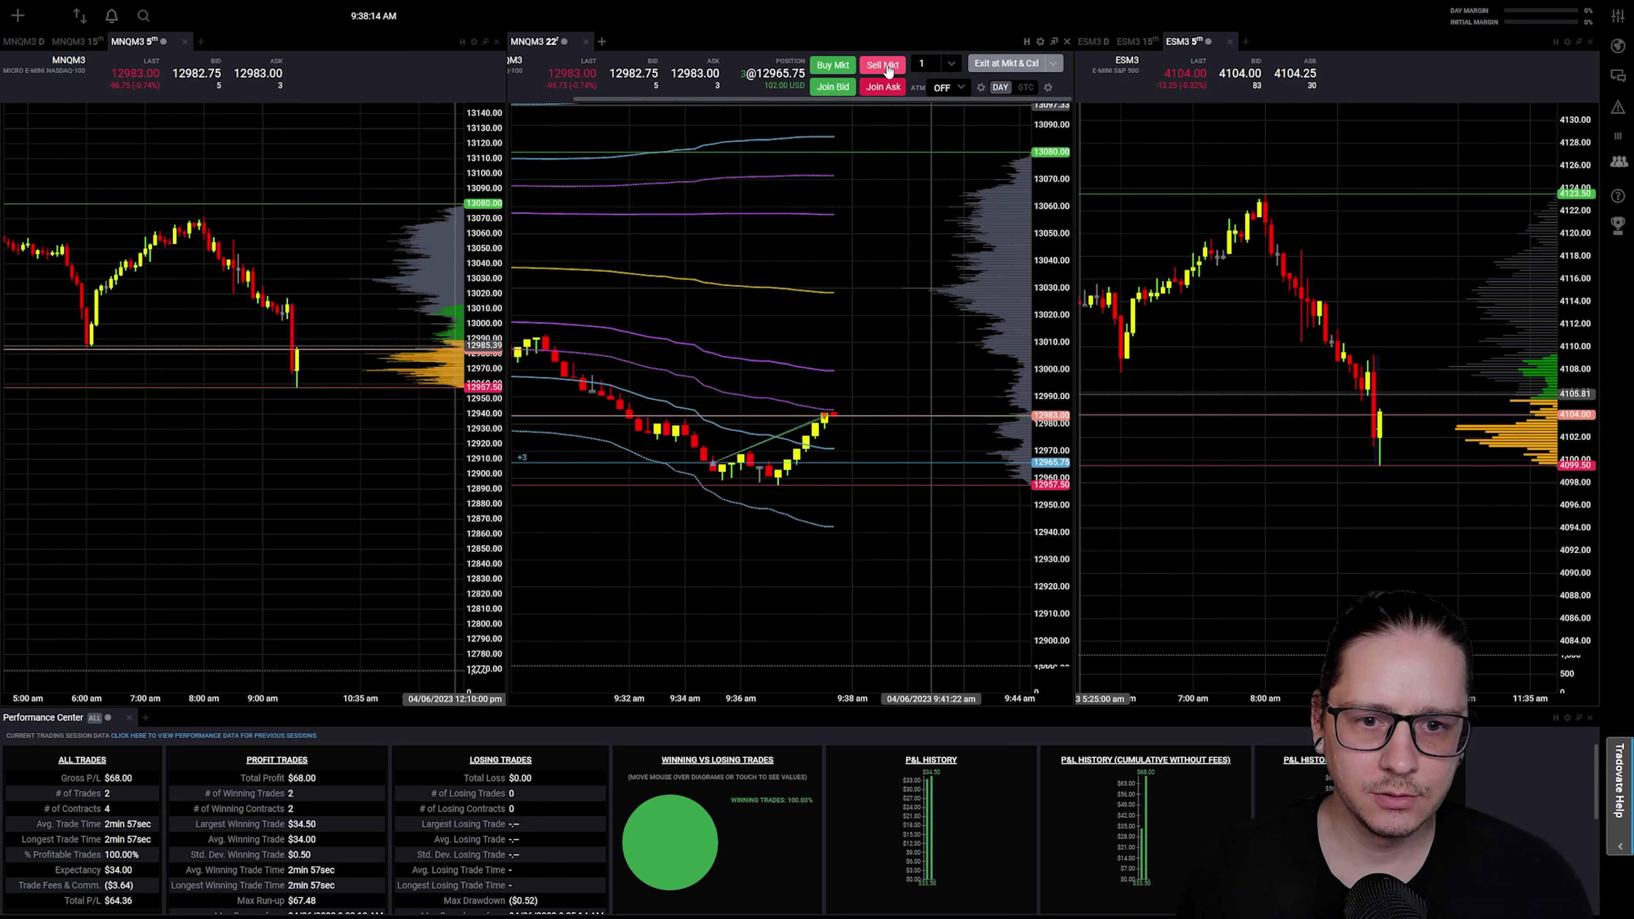
Place one-contract sell stops at 12976.00, 12972.75 and 12971.00.
{"action": "left_click", "coordinate": [906, 433]}
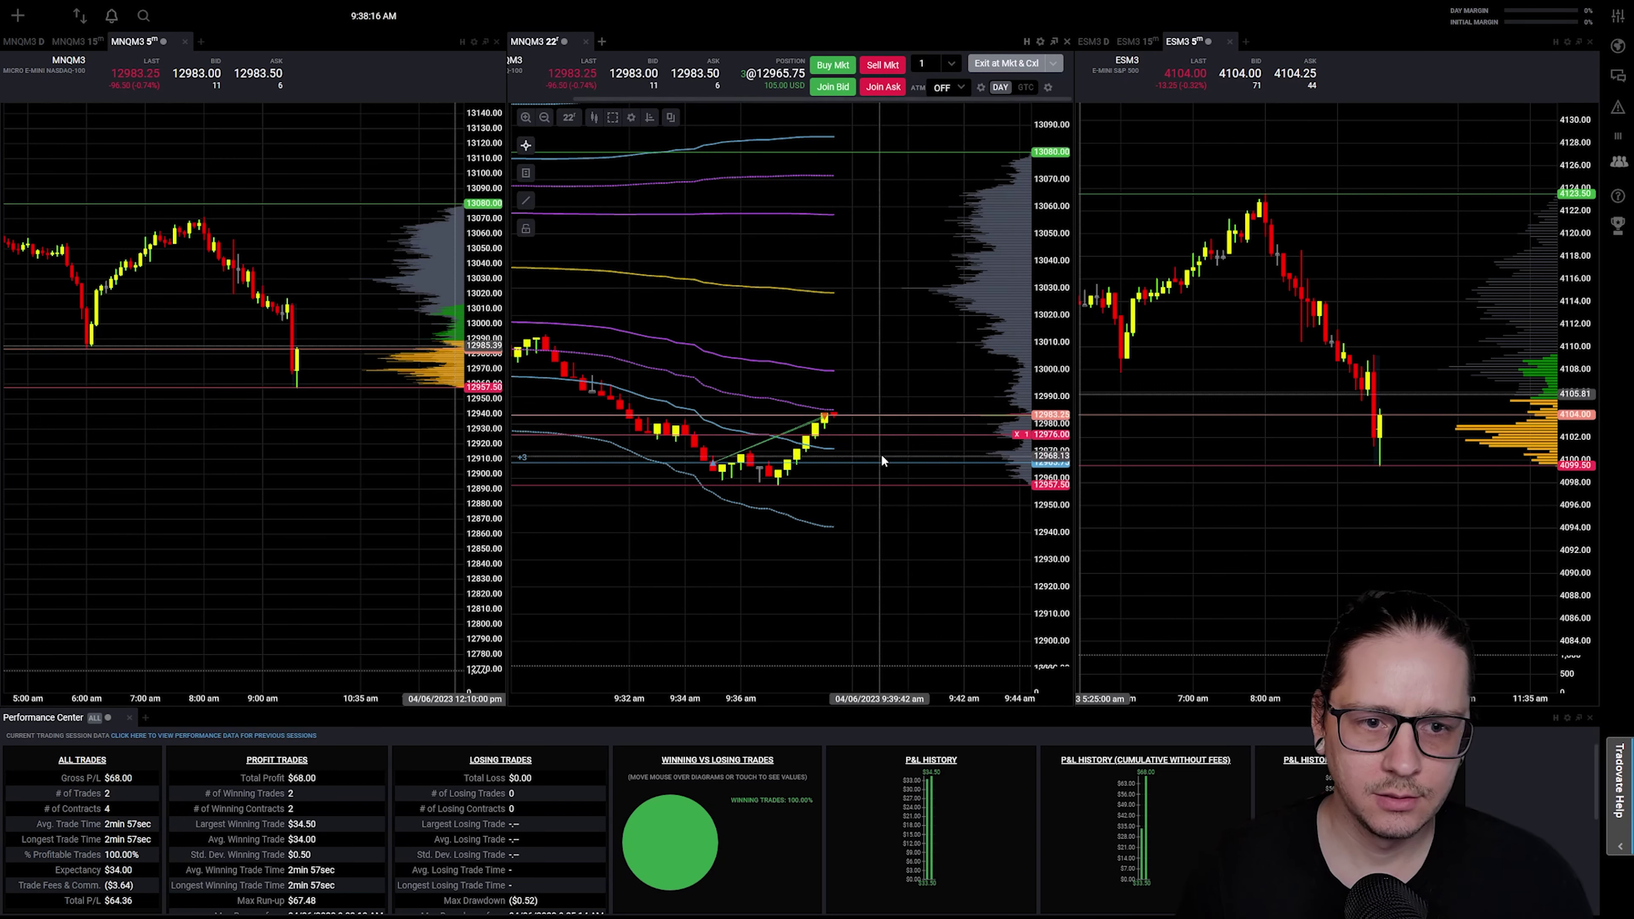
{"action": "left_click", "coordinate": [928, 443]}
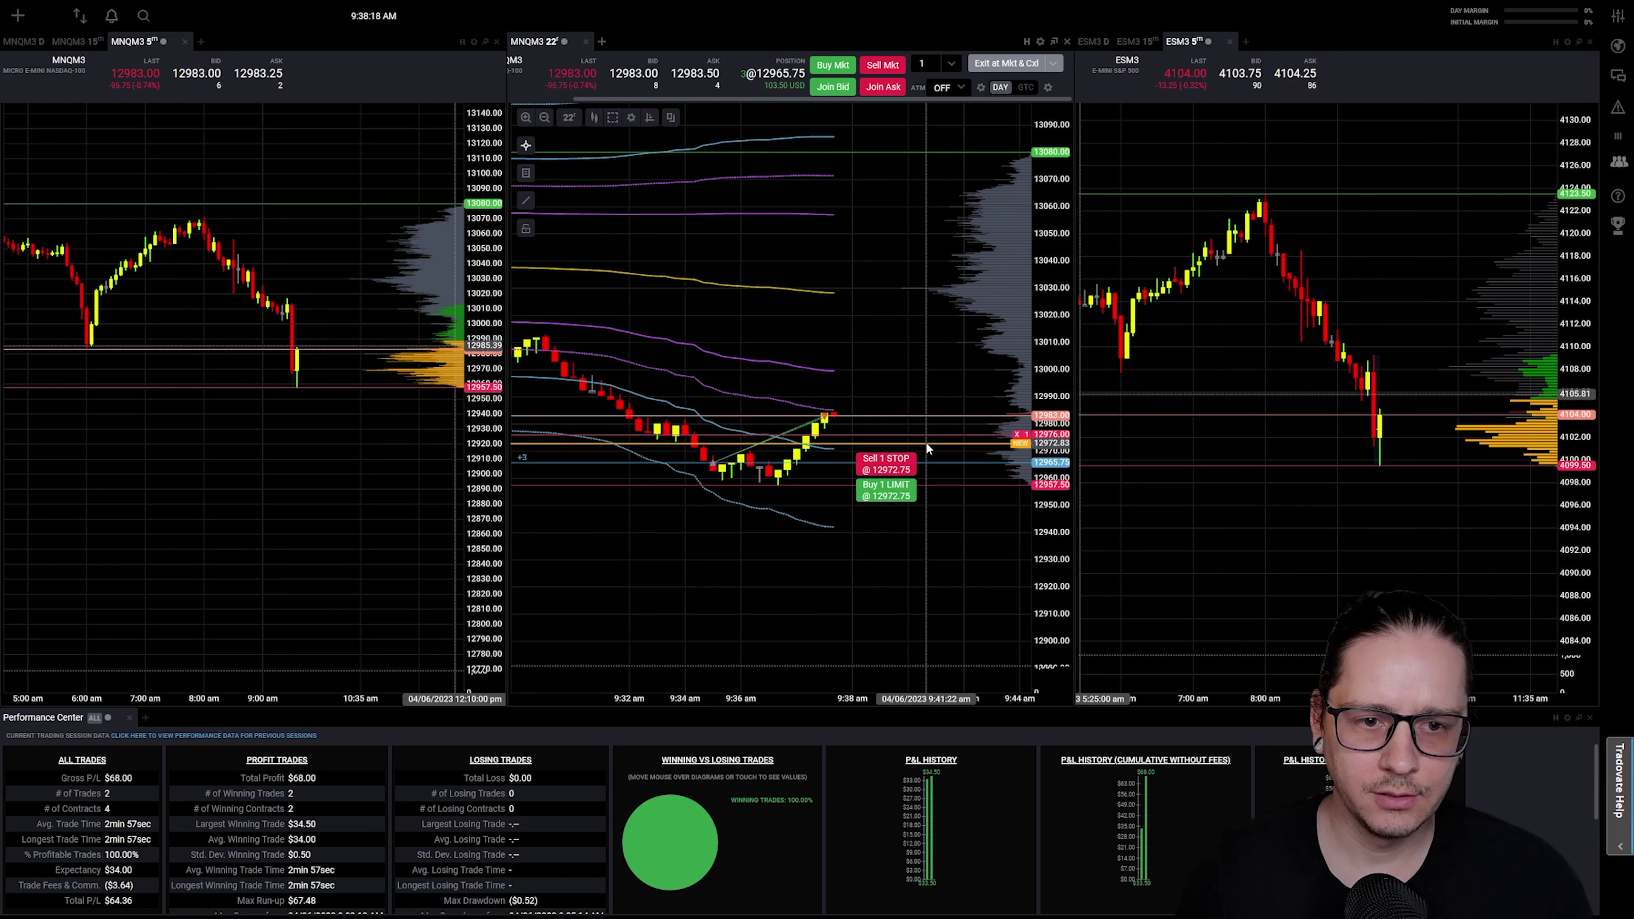
{"action": "left_click", "coordinate": [886, 464]}
{"action": "left_click", "coordinate": [922, 447]}
{"action": "left_click", "coordinate": [881, 468]}
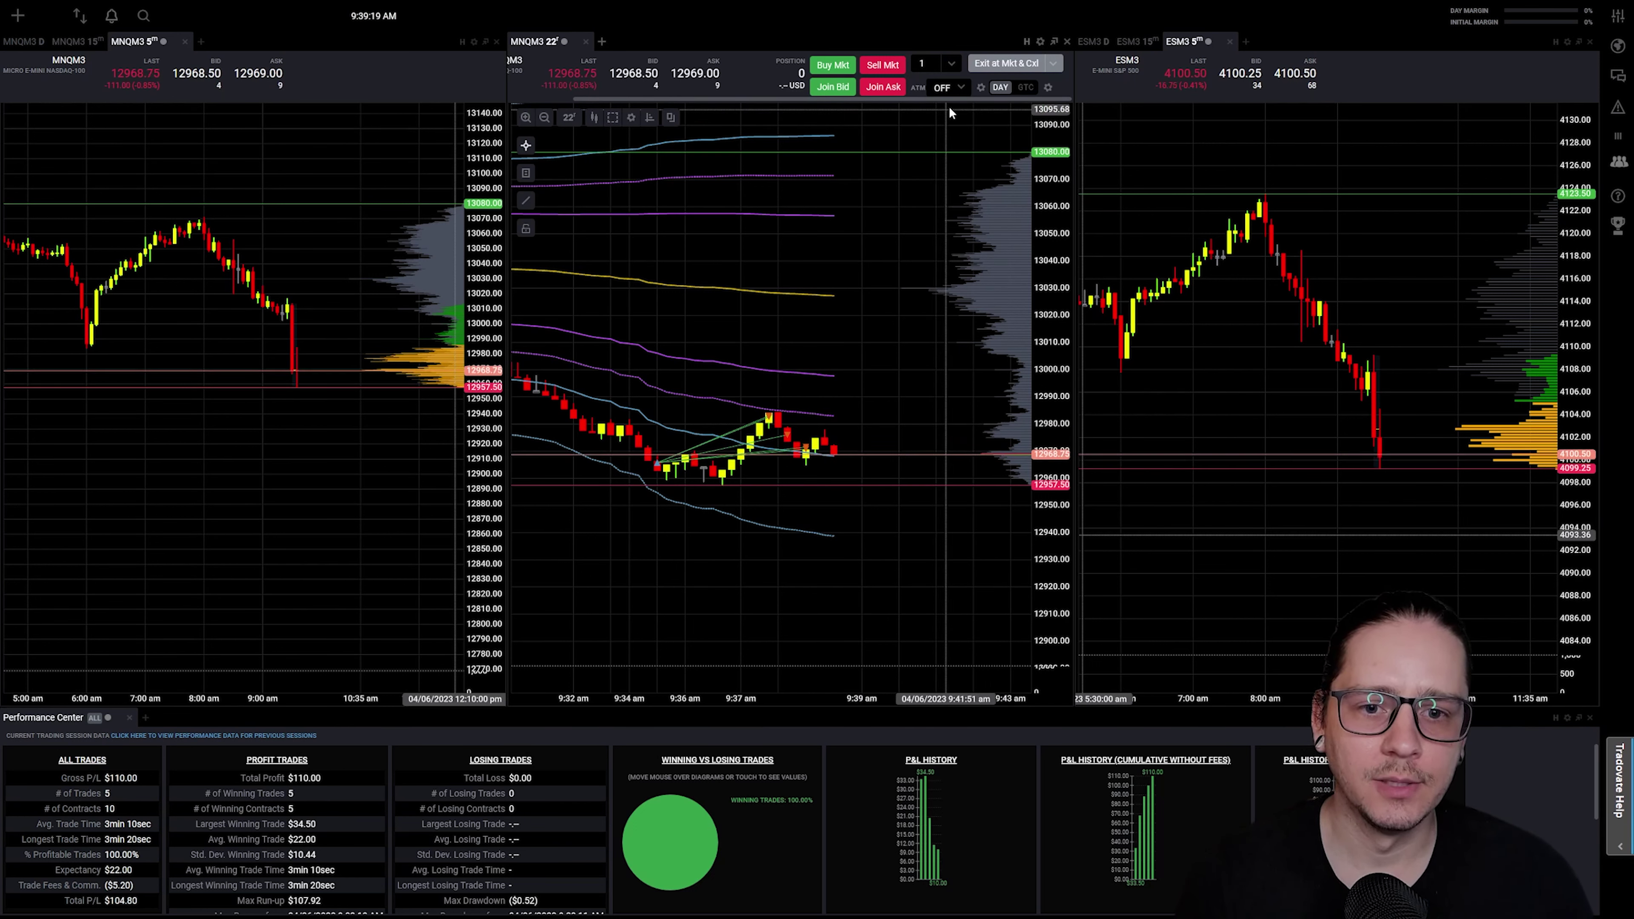
Select the tpsl bracket strategy with an order quantity of 5 contracts.
{"action": "left_click", "coordinate": [959, 88]}
{"action": "left_click", "coordinate": [964, 166]}
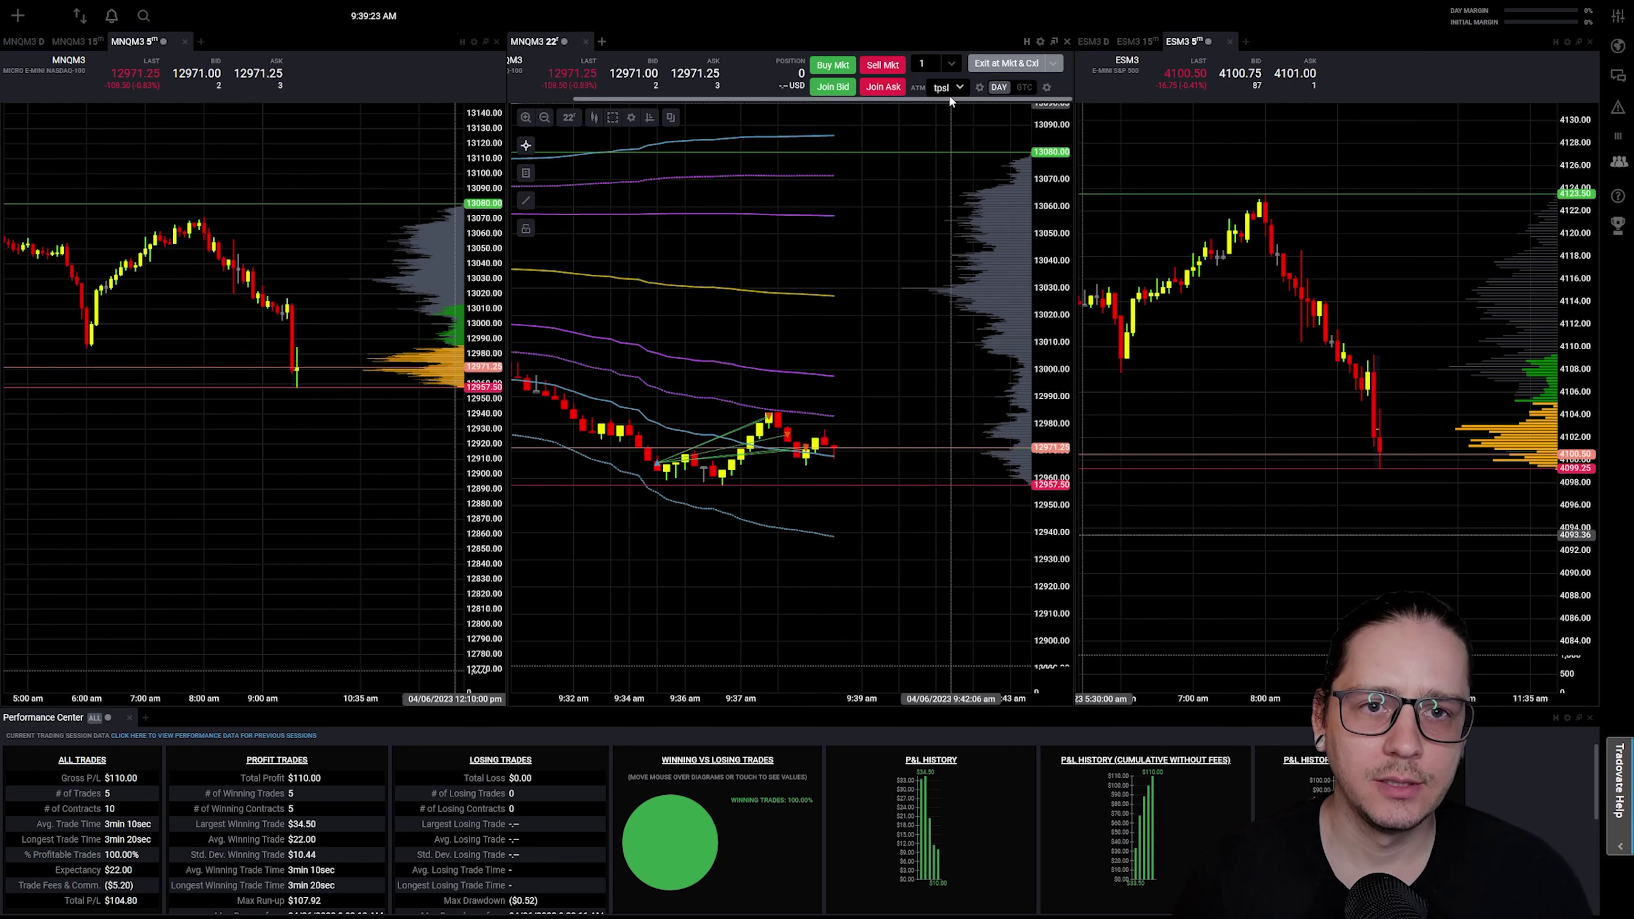
{"action": "left_click", "coordinate": [951, 63]}
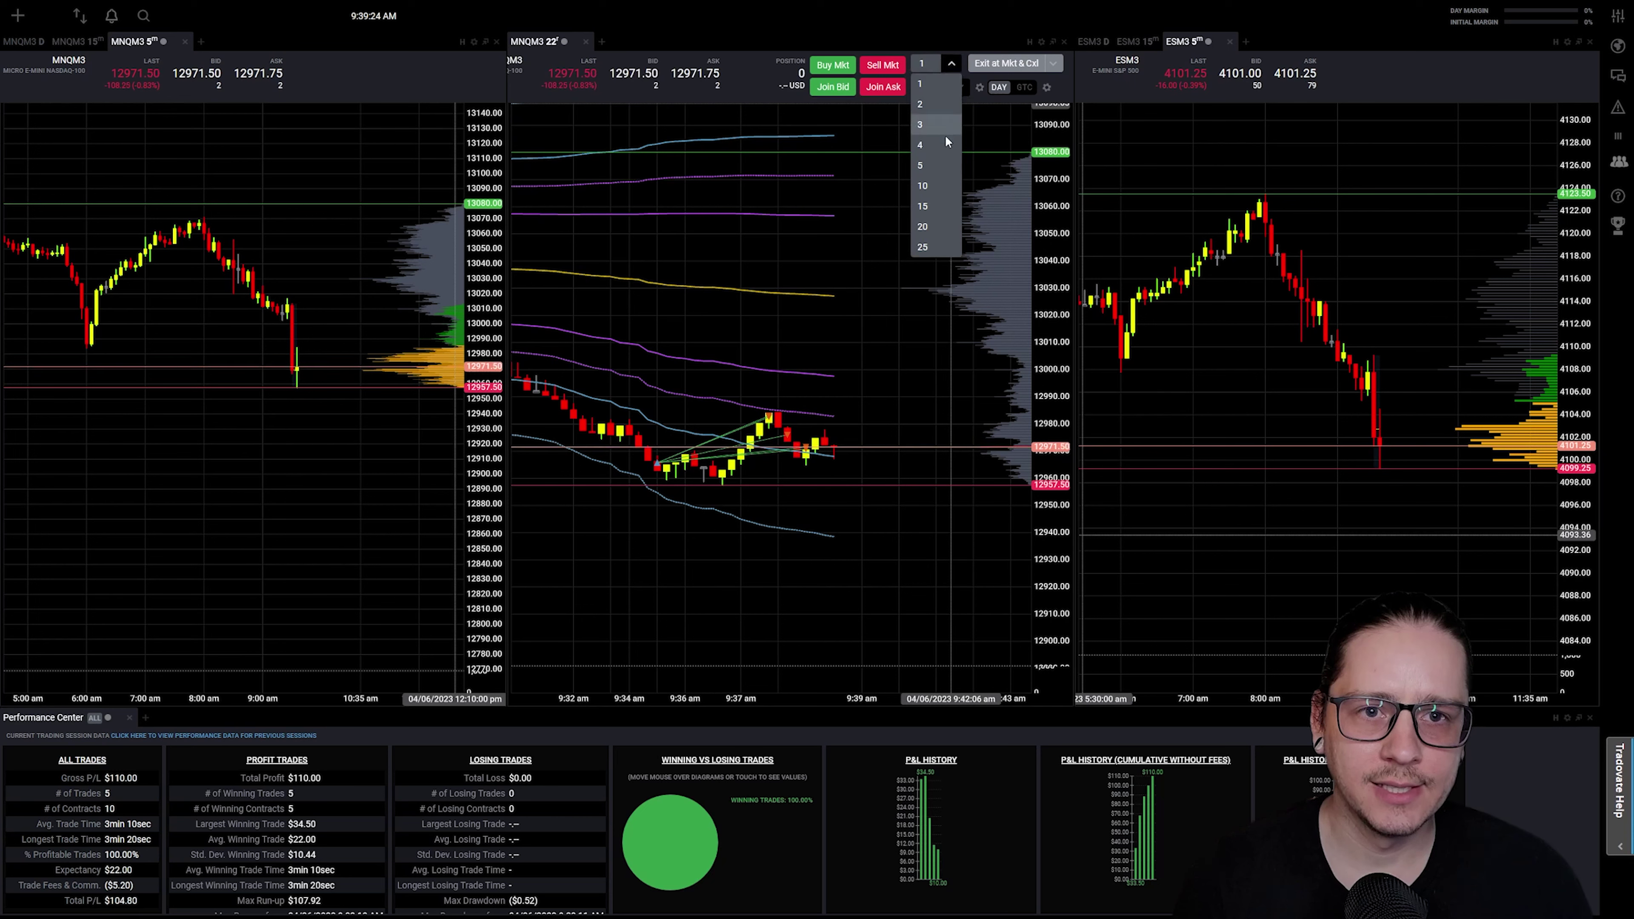
{"action": "left_click", "coordinate": [938, 165]}
Add four more profit targets in the tpsl ATM settings, making five.
{"action": "left_click", "coordinate": [978, 89]}
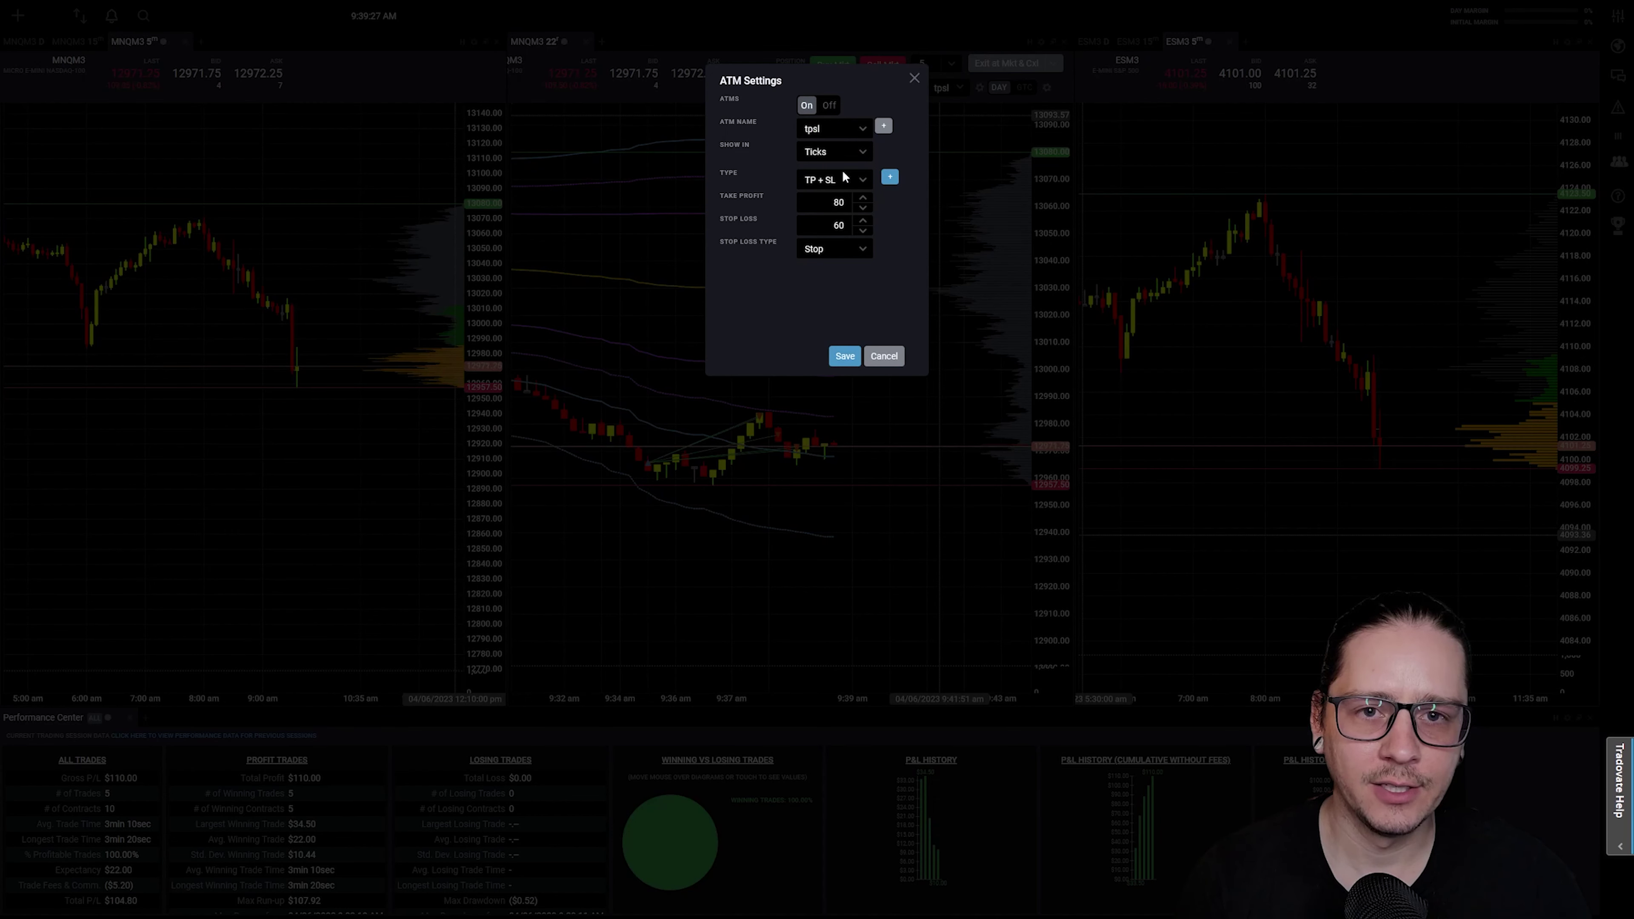
{"action": "left_click", "coordinate": [890, 178]}
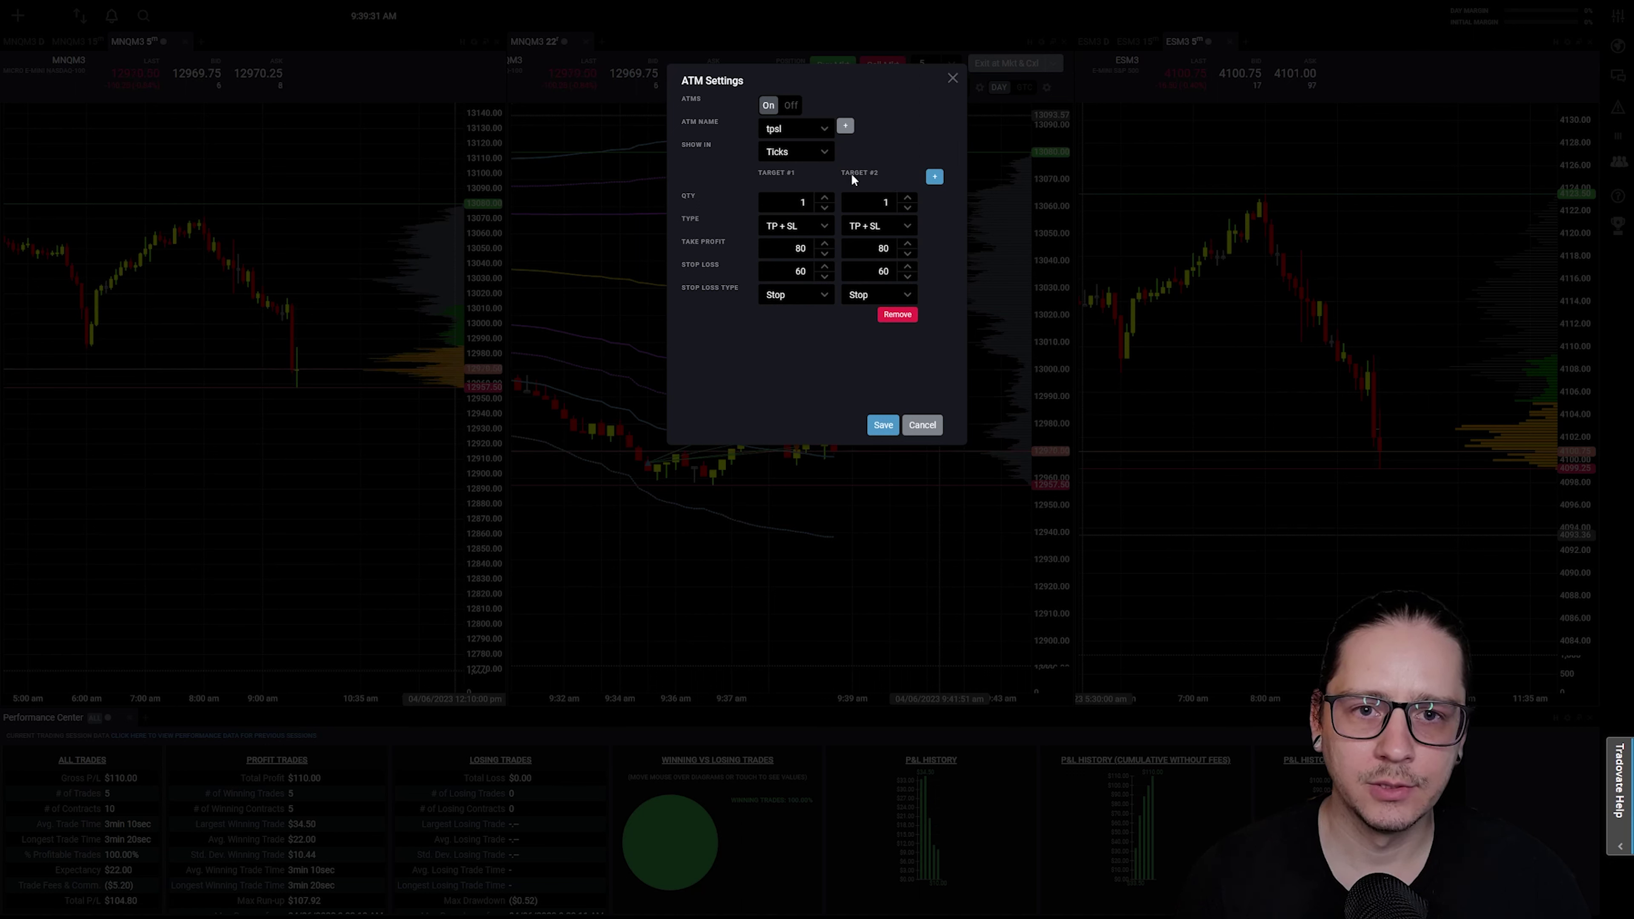
{"action": "left_click", "coordinate": [934, 178]}
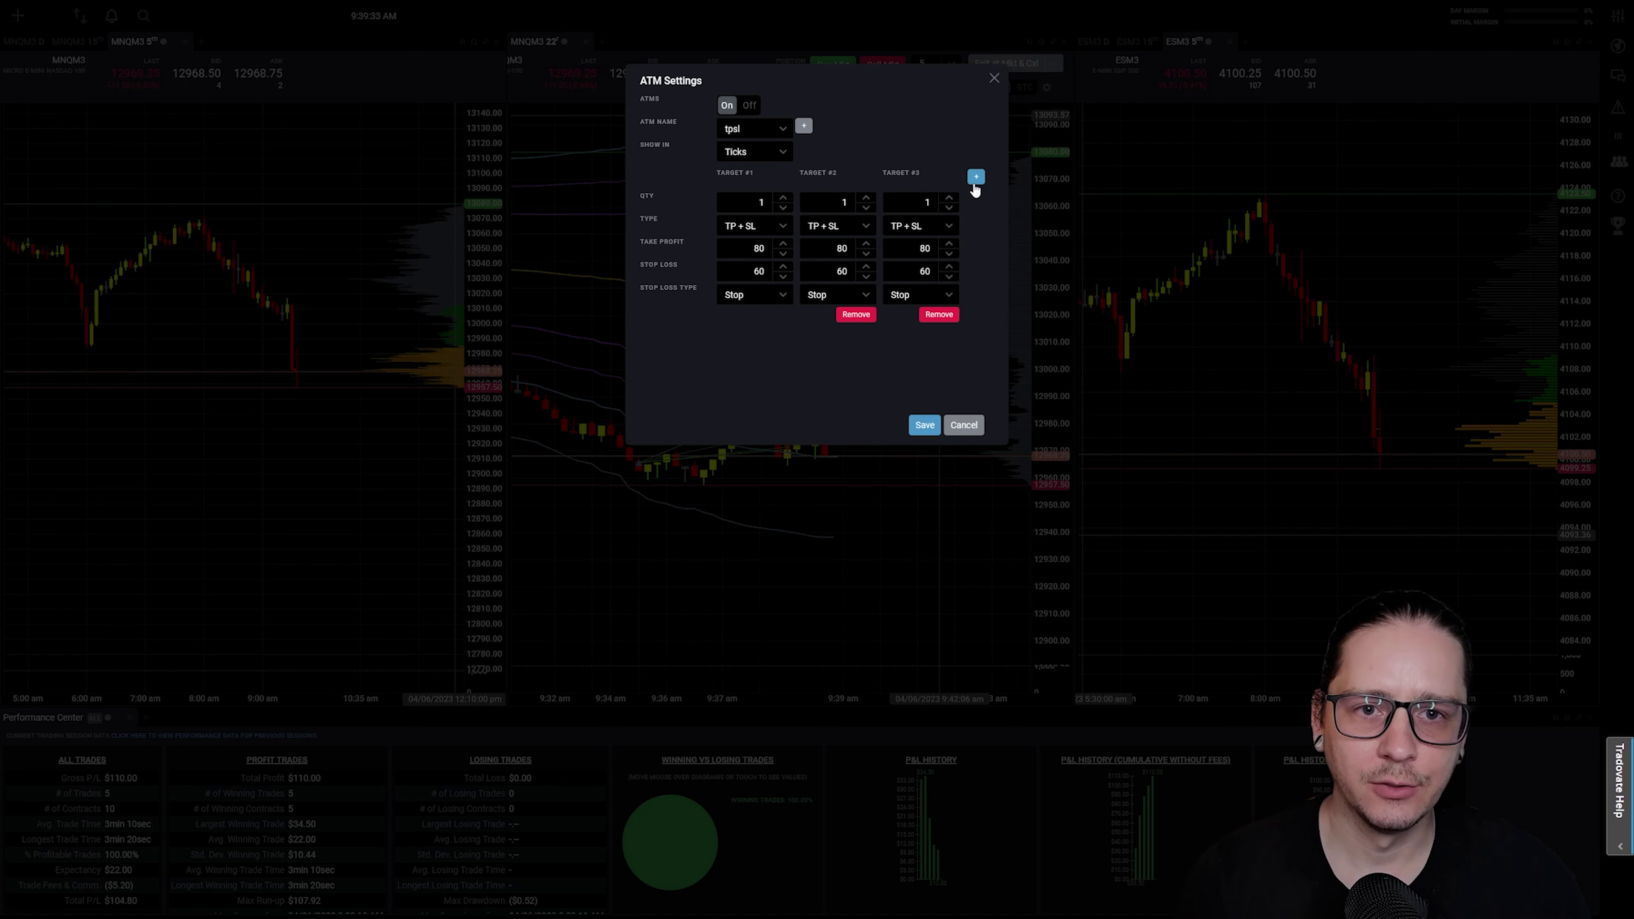
{"action": "left_click", "coordinate": [976, 178]}
{"action": "left_click", "coordinate": [1016, 177]}
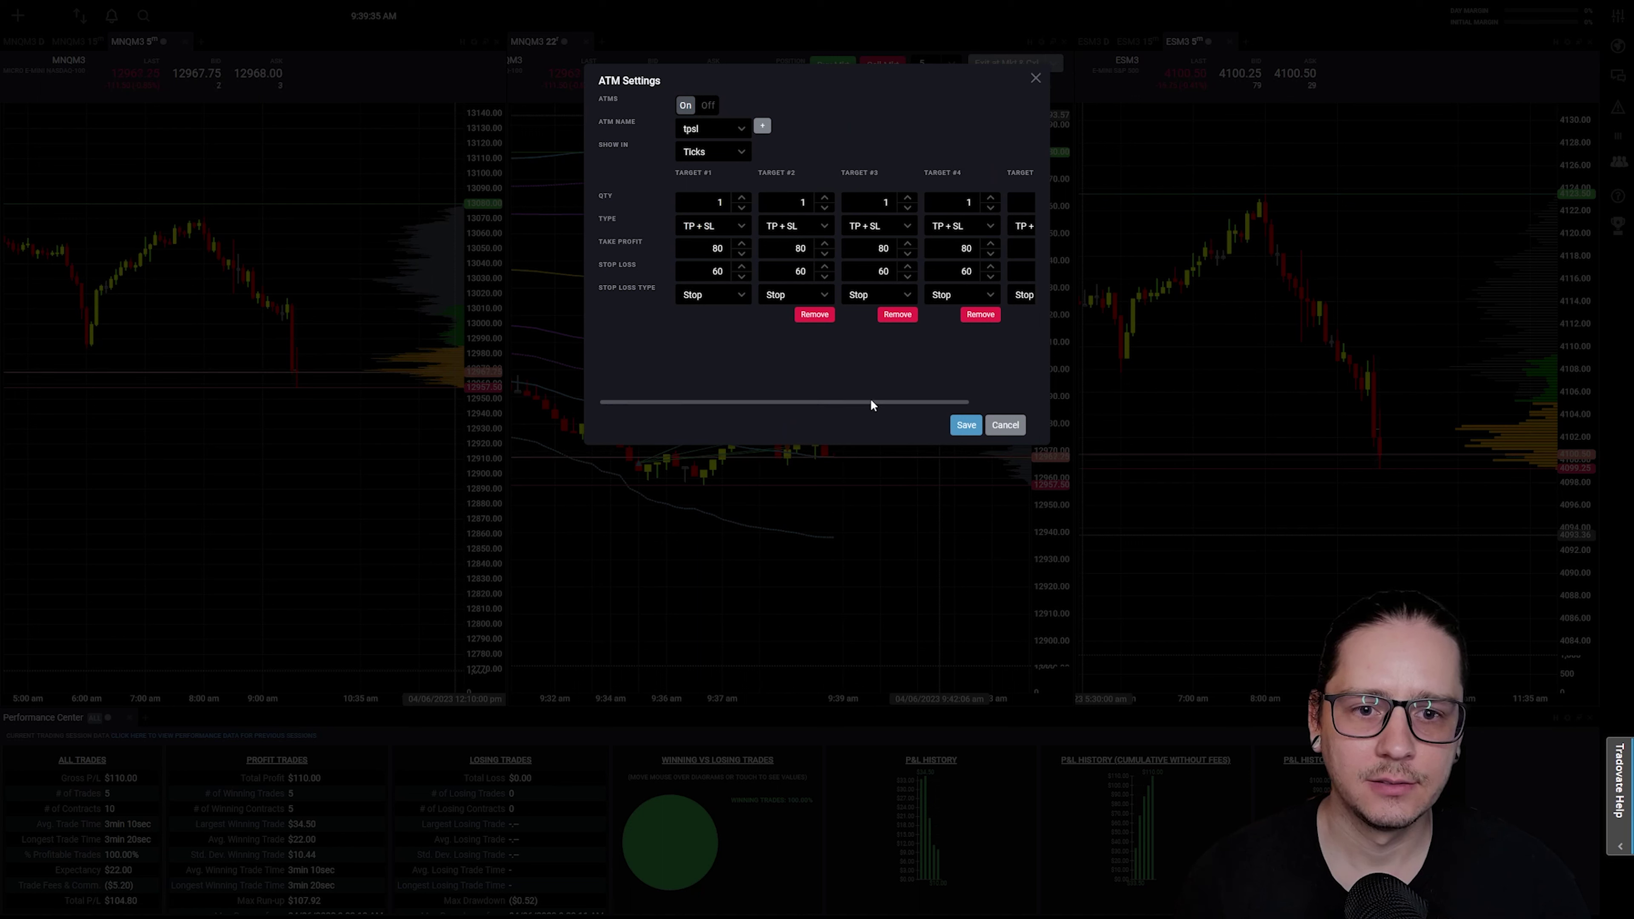
{"action": "mouse_move", "coordinate": [871, 406]}
{"action": "left_mouse_down"}
{"action": "mouse_move", "coordinate": [930, 396]}
{"action": "mouse_move", "coordinate": [878, 399]}
{"action": "left_mouse_up"}
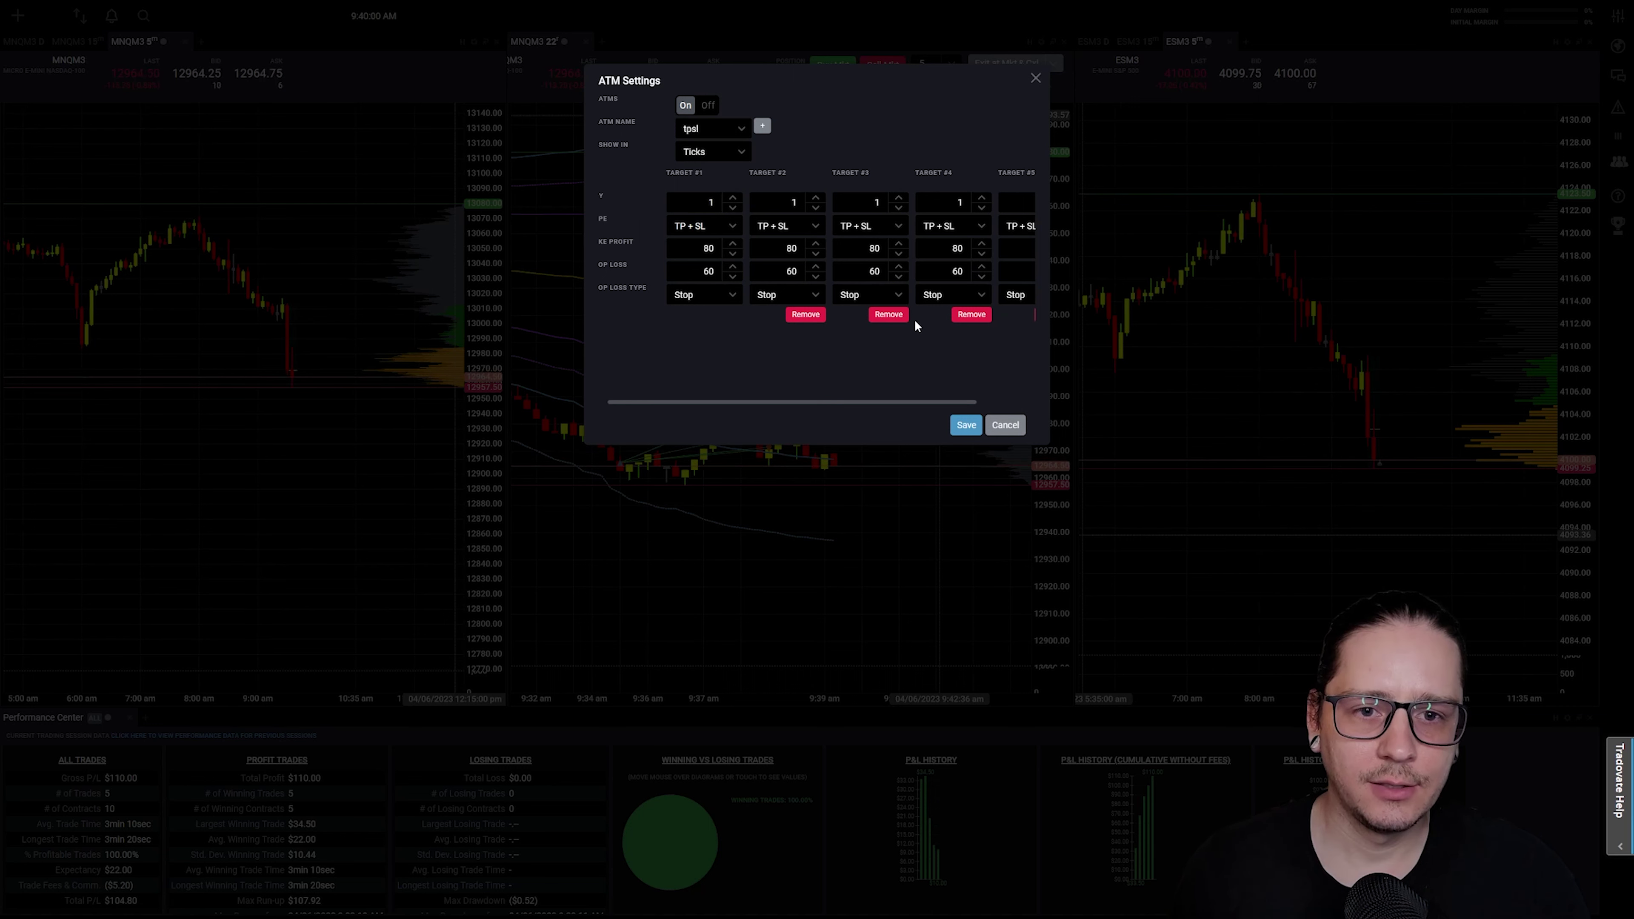
Remove the four extra tpsl targets, leaving one 80-tick target, and close ATM Settings.
{"action": "left_click", "coordinate": [805, 316]}
{"action": "left_click", "coordinate": [836, 318]}
{"action": "left_click", "coordinate": [842, 317]}
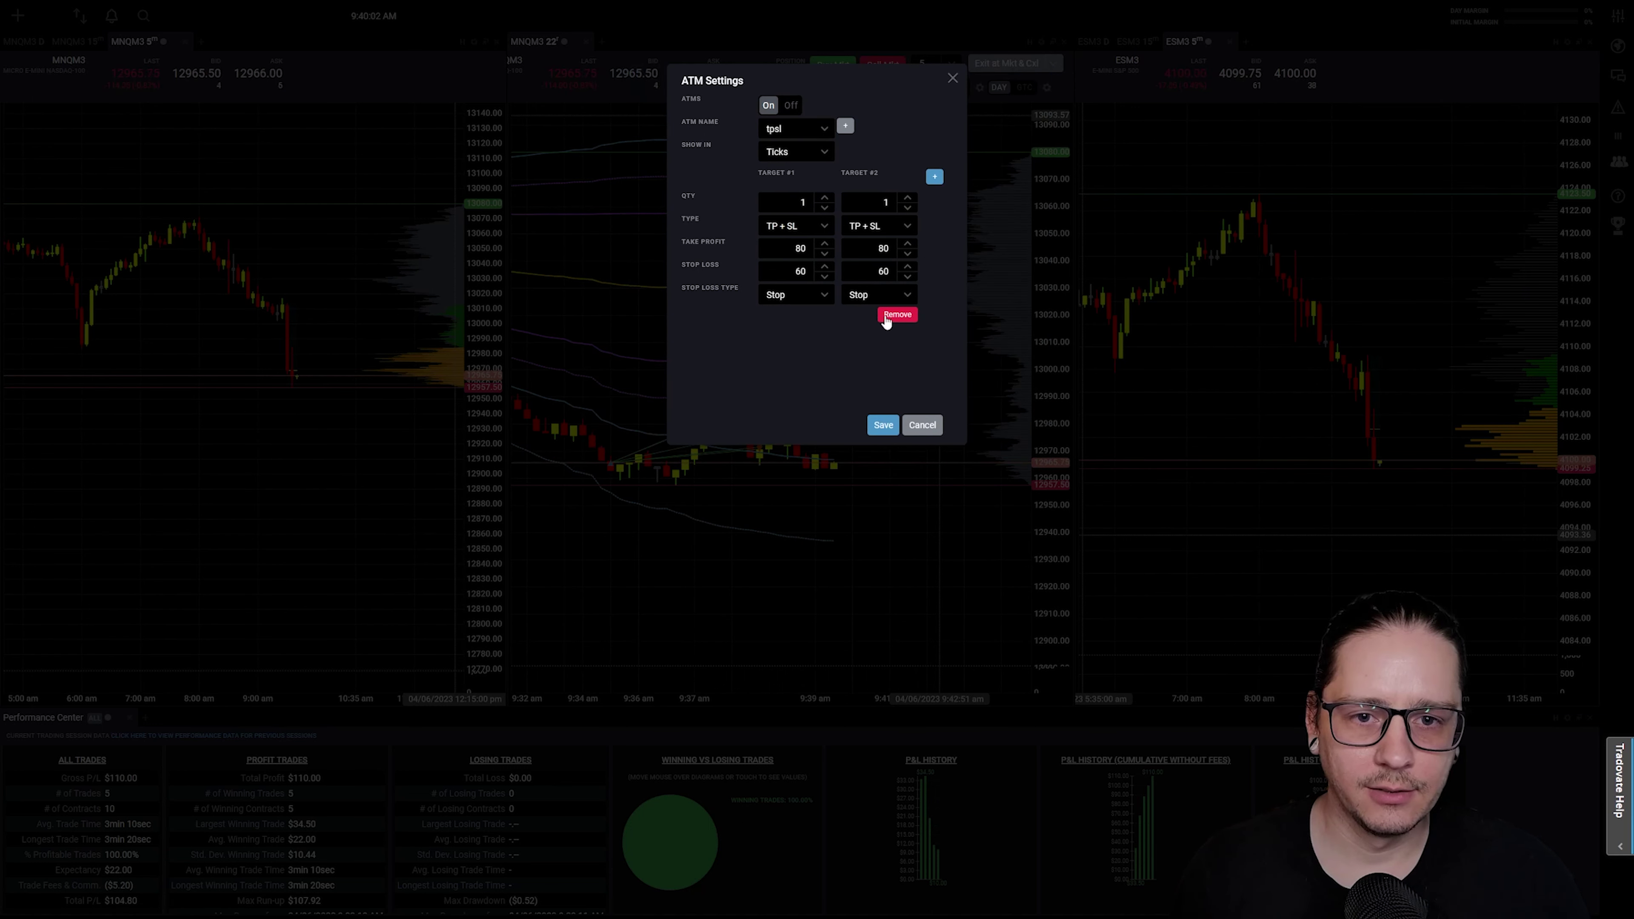
{"action": "left_click", "coordinate": [895, 316]}
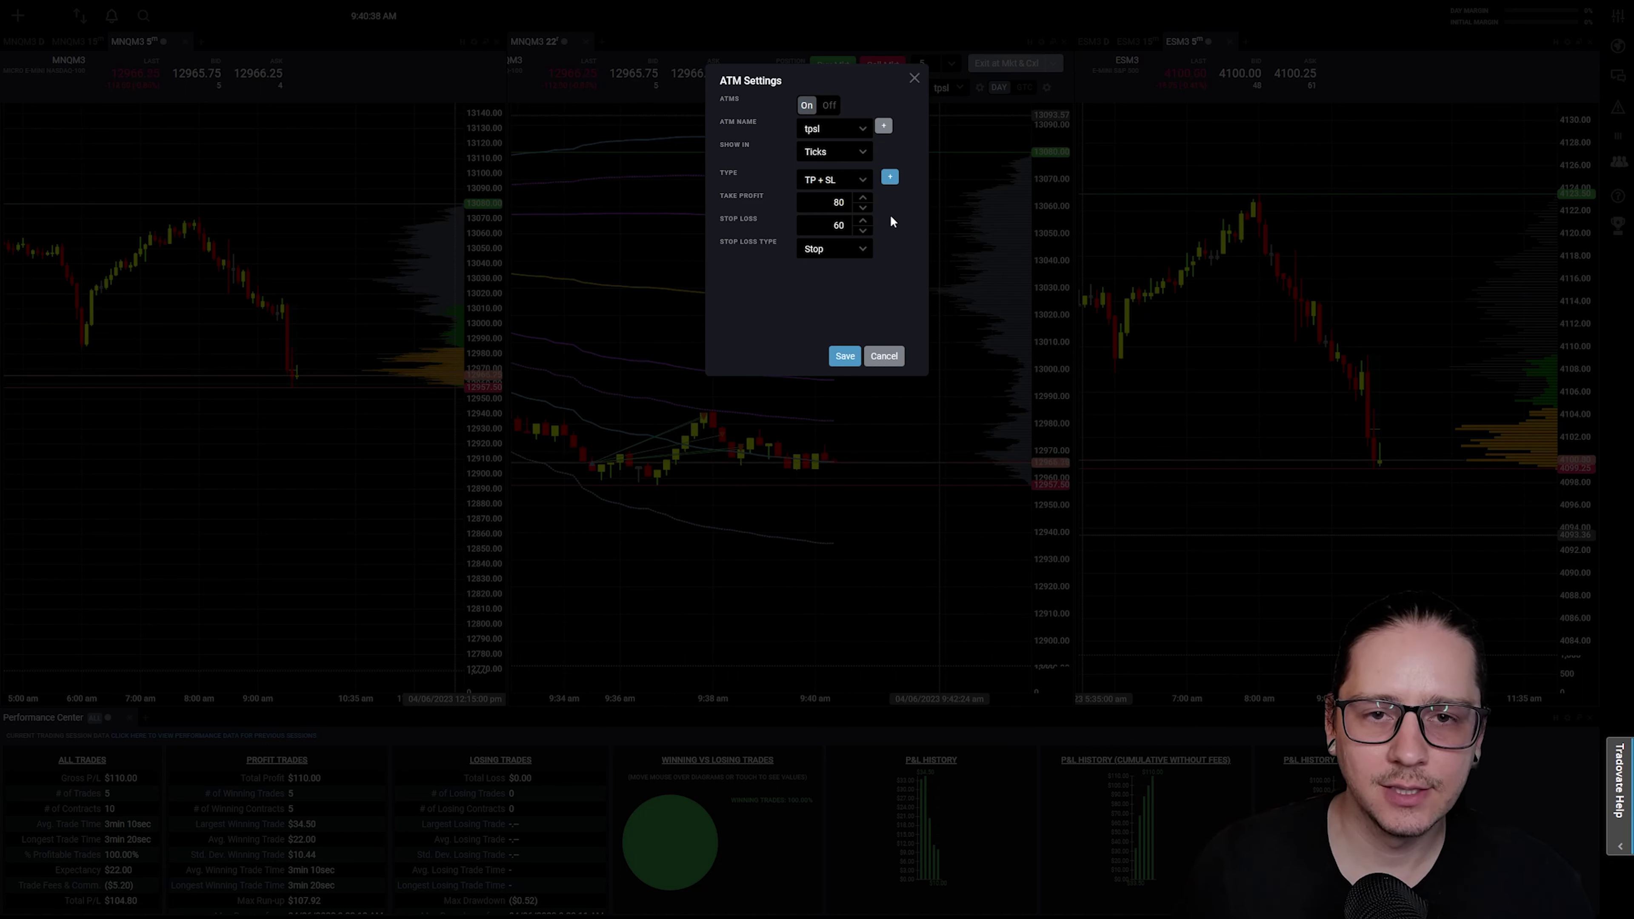
{"action": "left_click", "coordinate": [913, 80]}
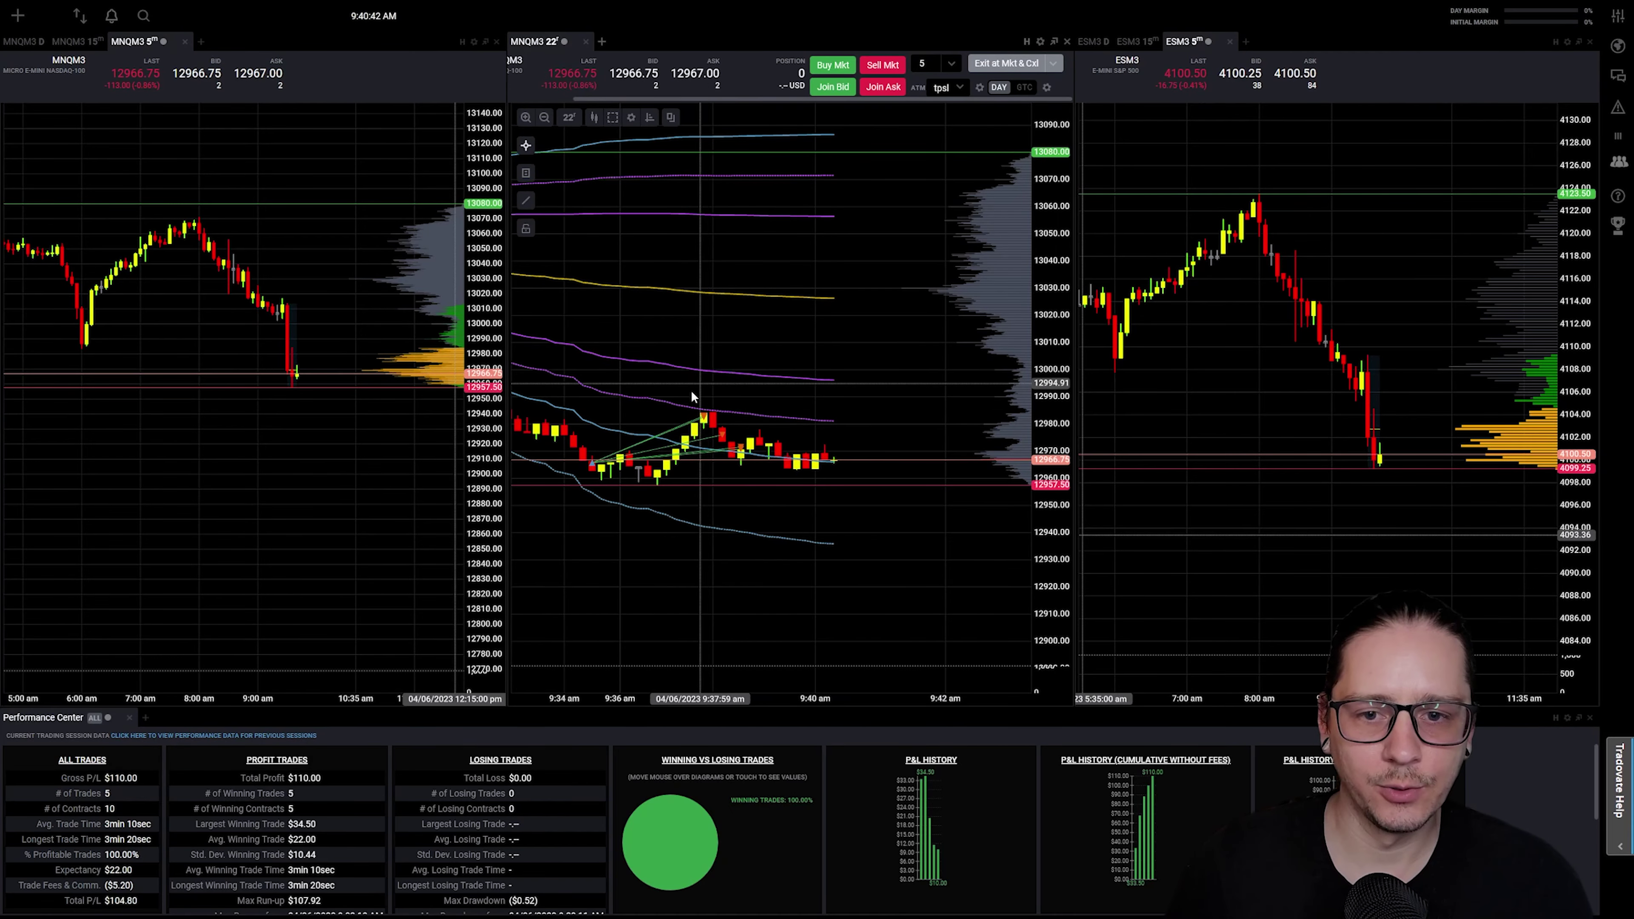
{"action": "mouse_move", "coordinate": [645, 457]}
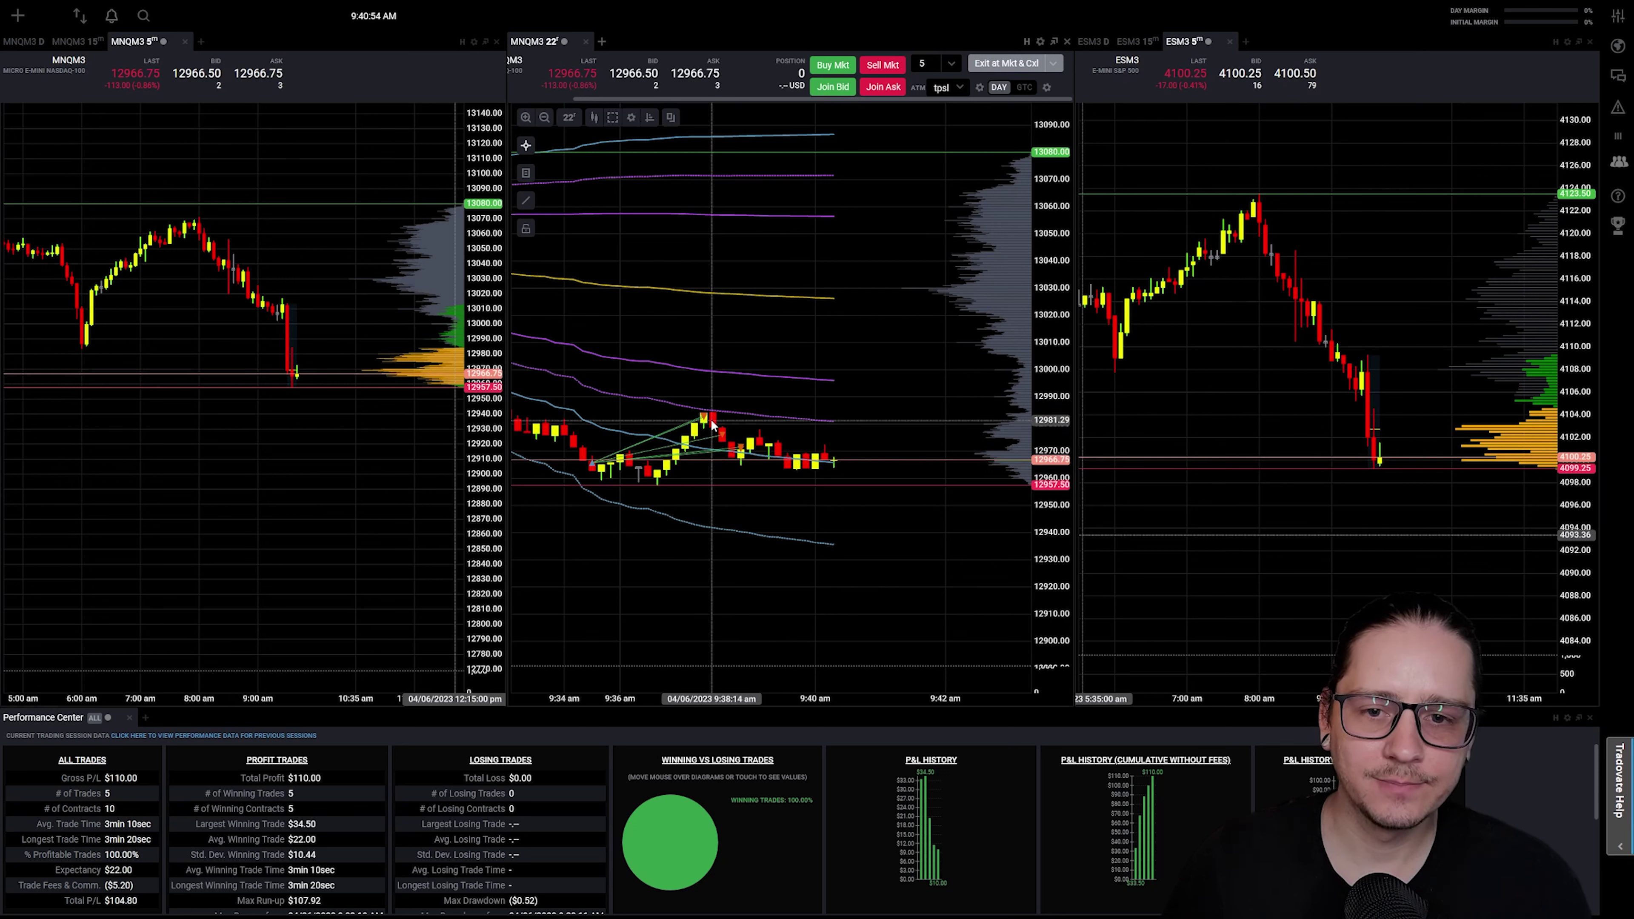
{"action": "mouse_move", "coordinate": [702, 415]}
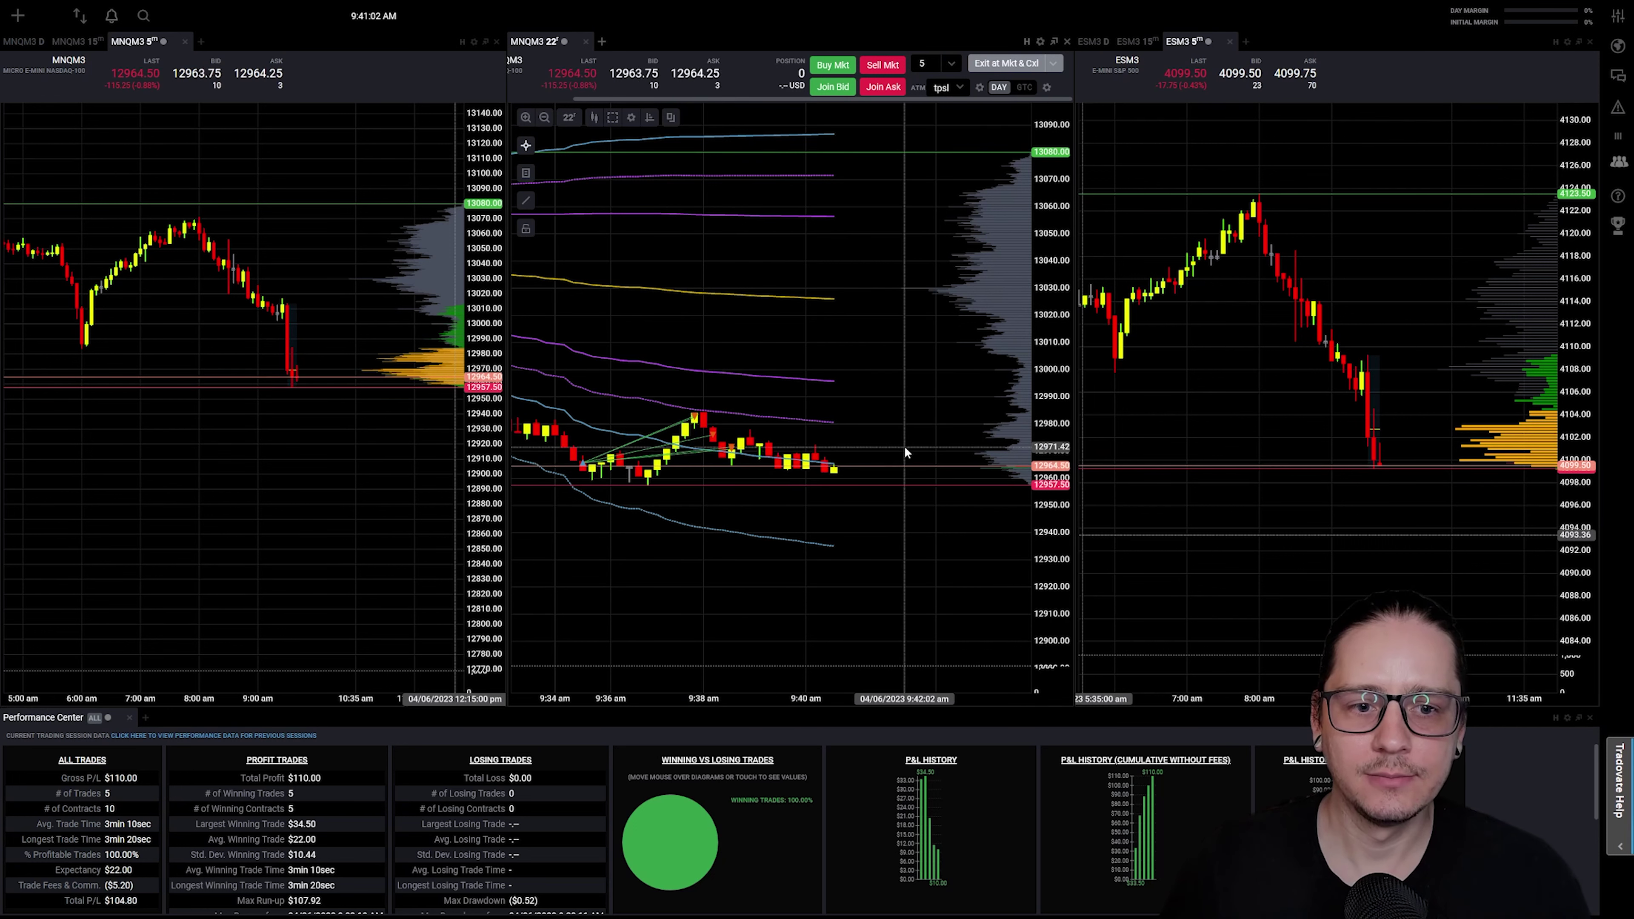
{"action": "scroll", "coordinate": [1057, 462], "scroll_direction": "up", "scroll_amount": 2}
{"action": "scroll", "coordinate": [1057, 462], "scroll_direction": "down", "scroll_amount": 1}
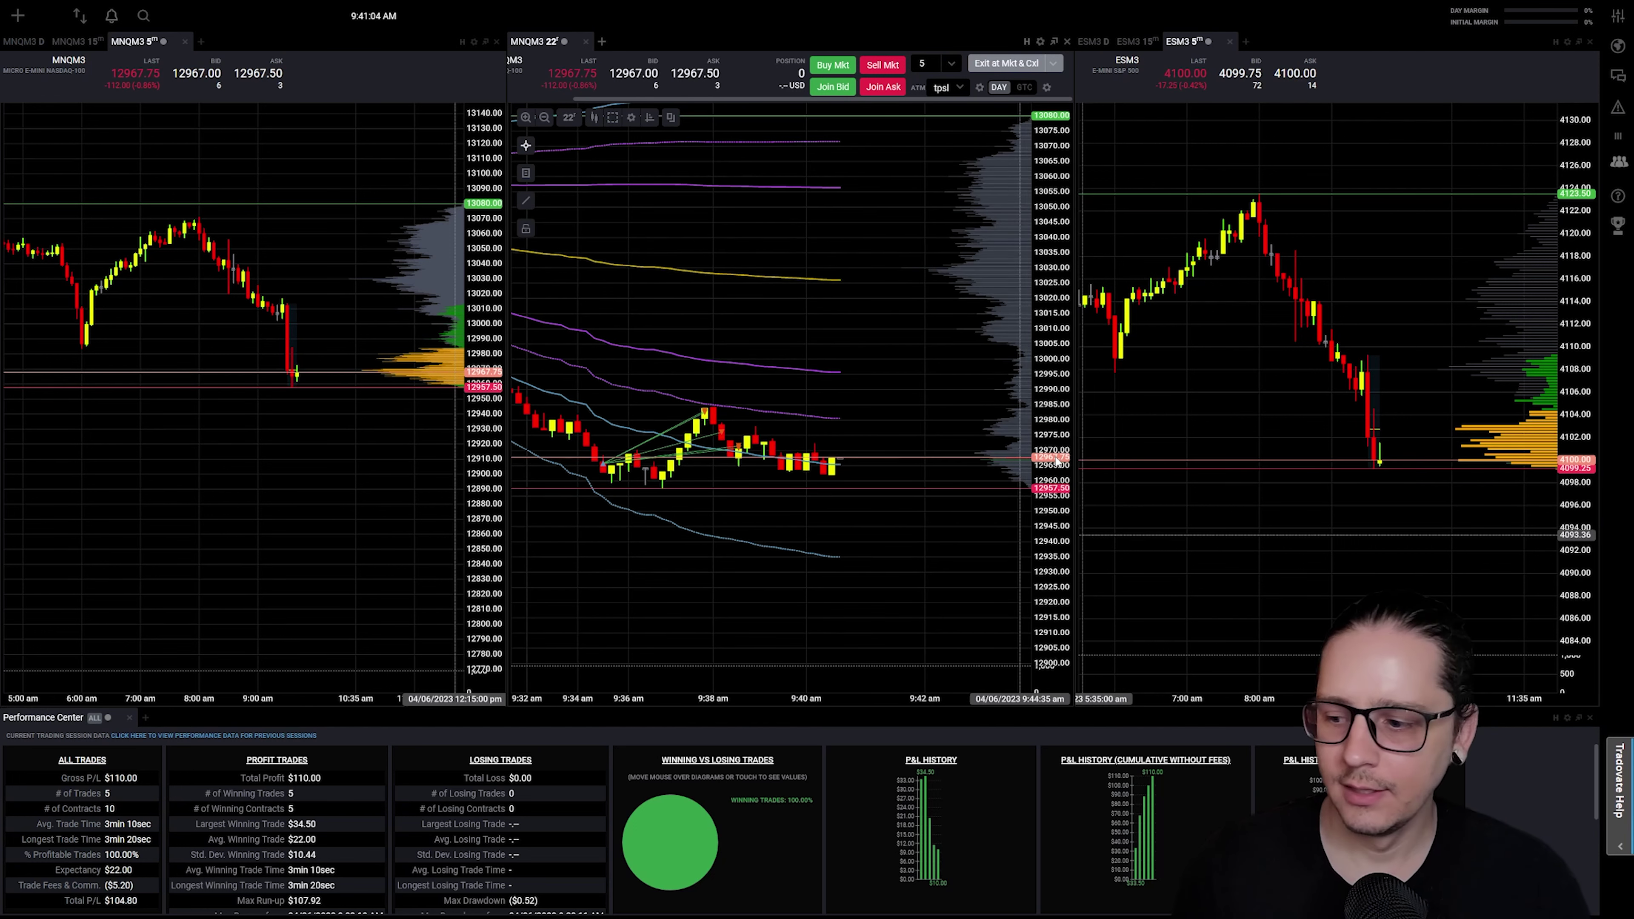